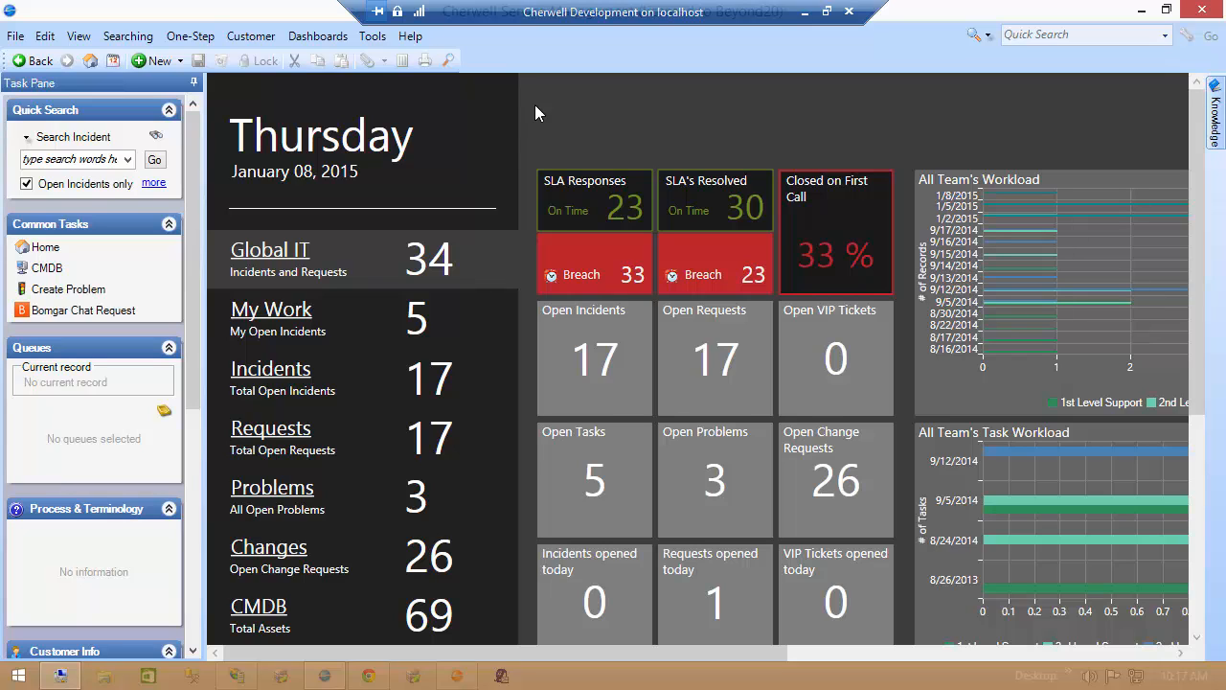
# Step: Open the Global IT dashboard for editing and bring up the text colour expression of the Closed on First Call percentage
pyautogui.rightClick(535, 107)
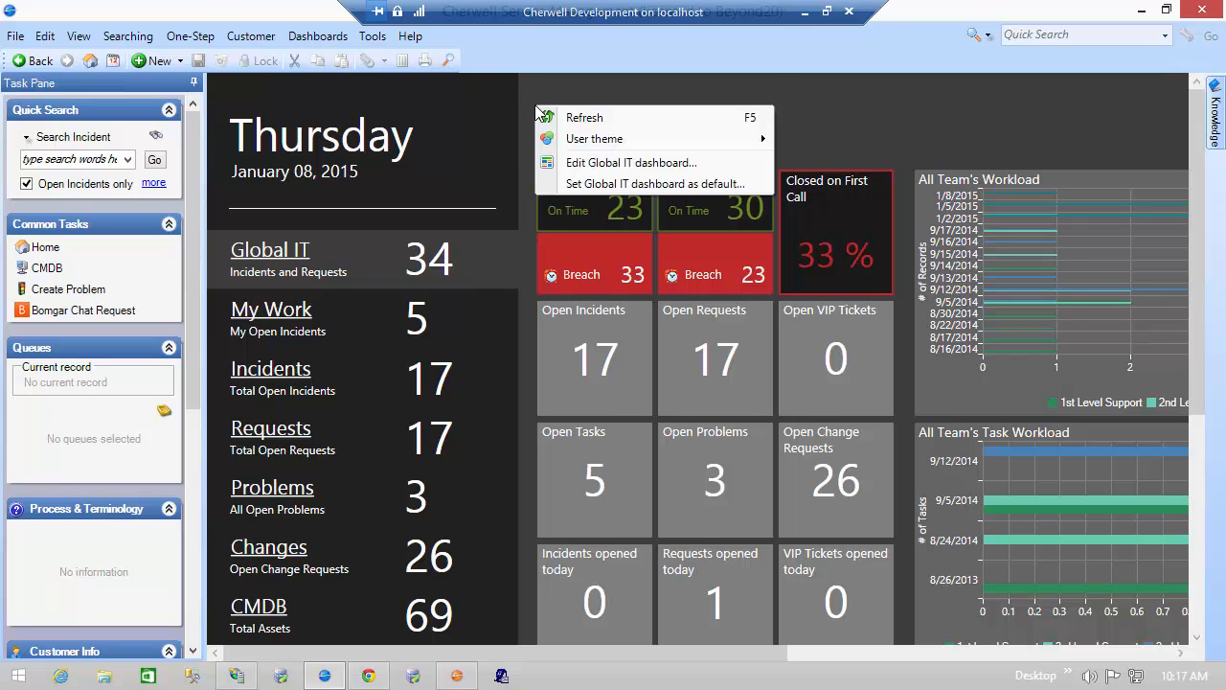
pyautogui.click(630, 169)
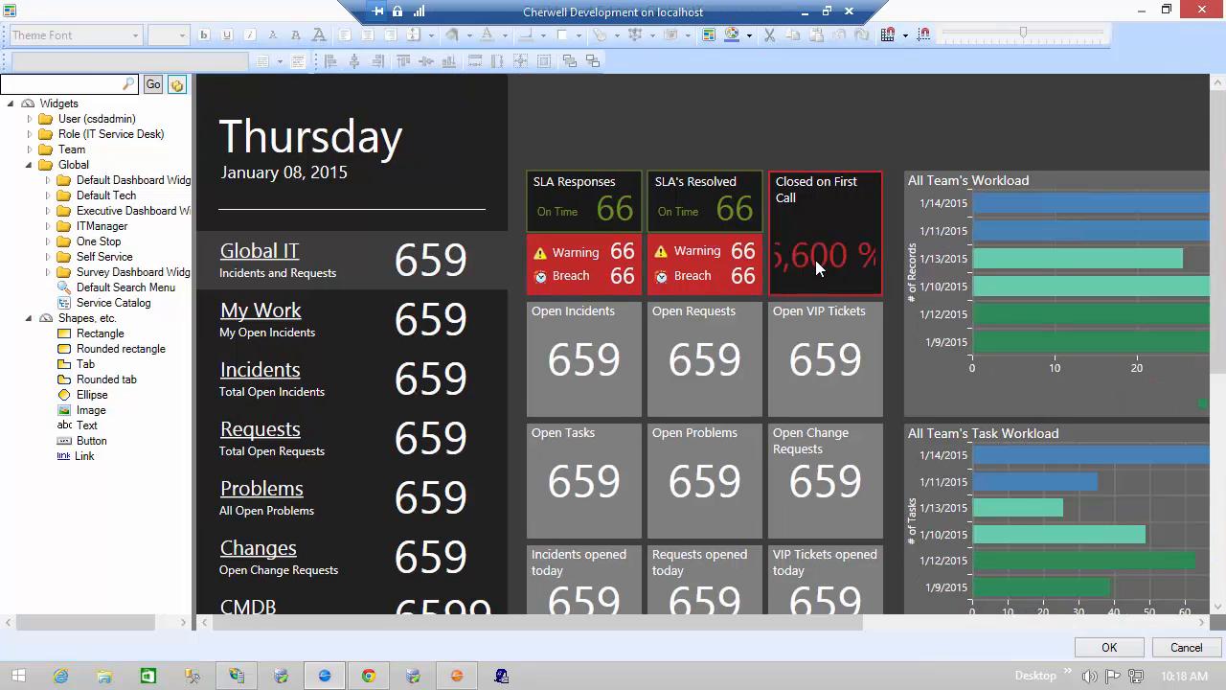
pyautogui.click(817, 267)
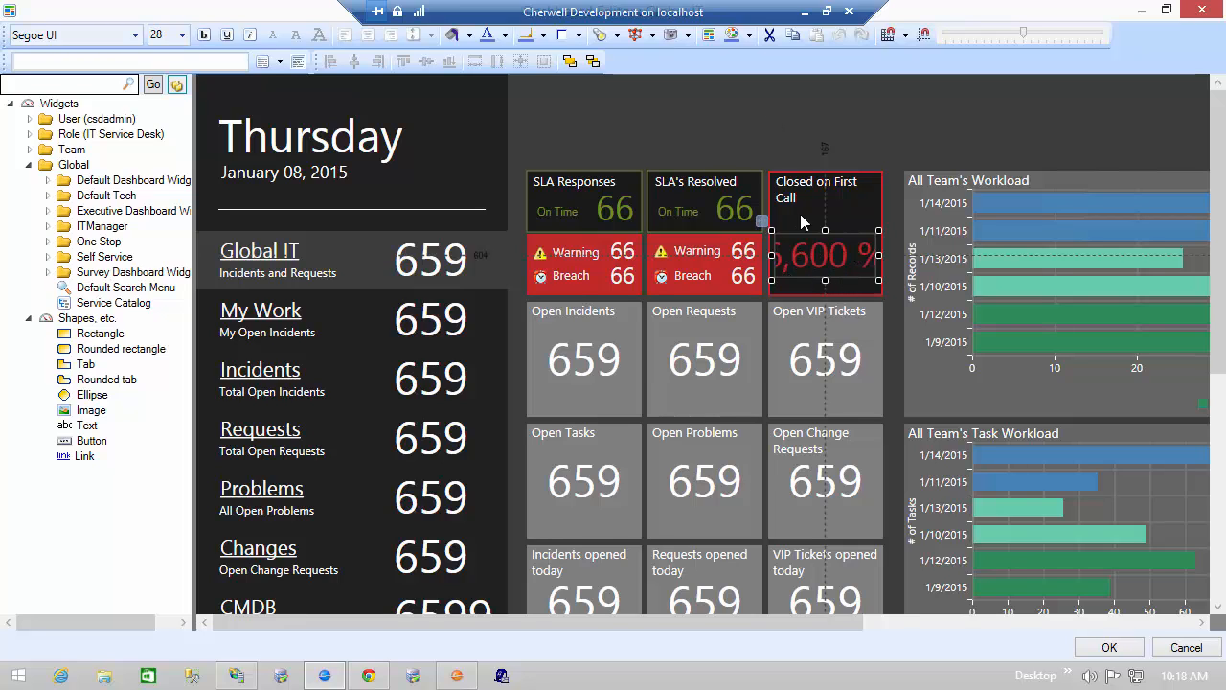
pyautogui.click(506, 36)
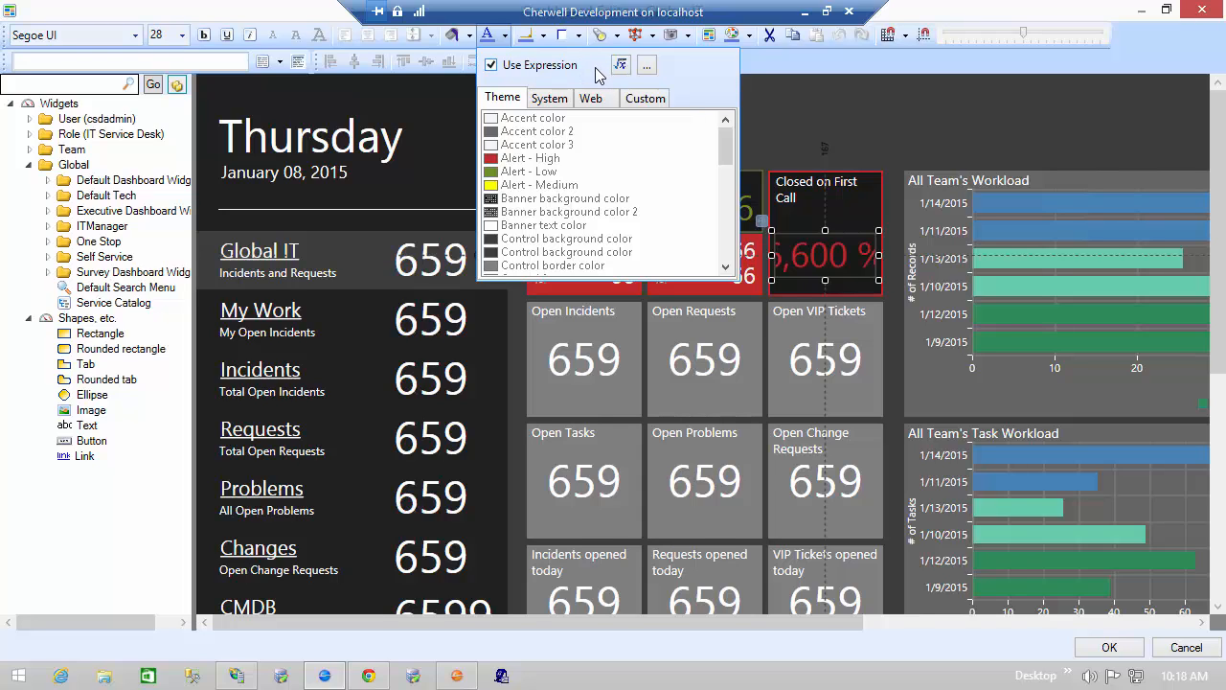
pyautogui.click(621, 65)
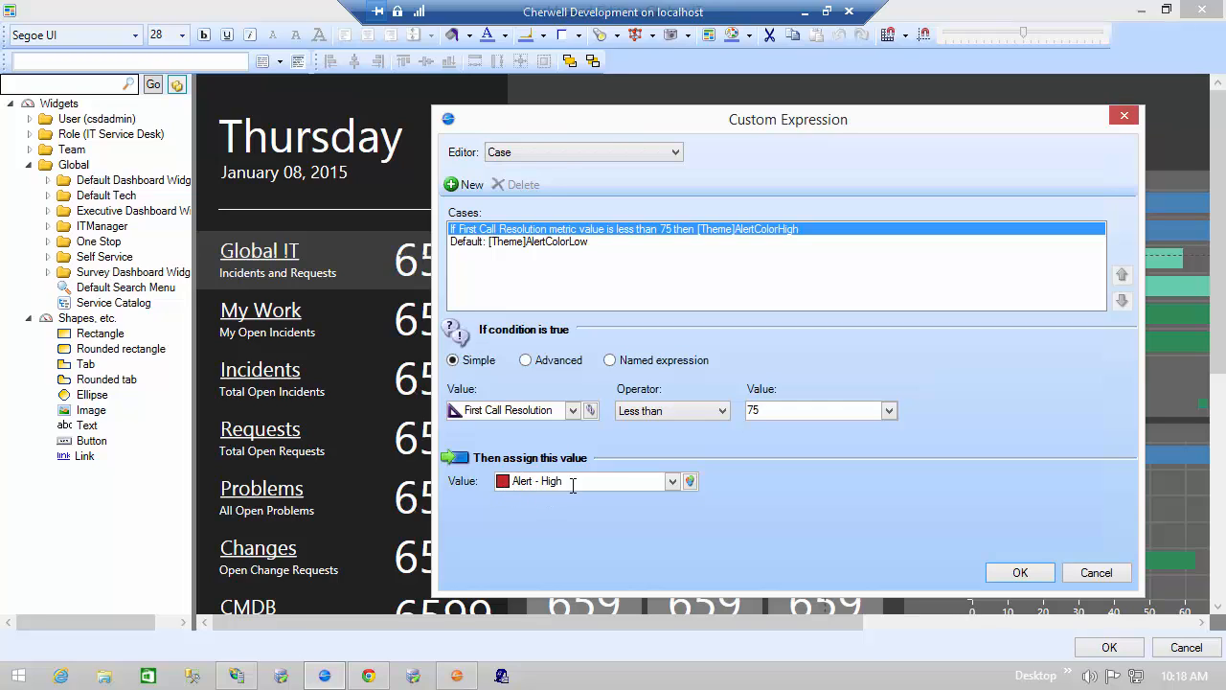
# Step: Review the expression's default and First Call Resolution cases, including the metric's value retrieval properties
pyautogui.click(543, 245)
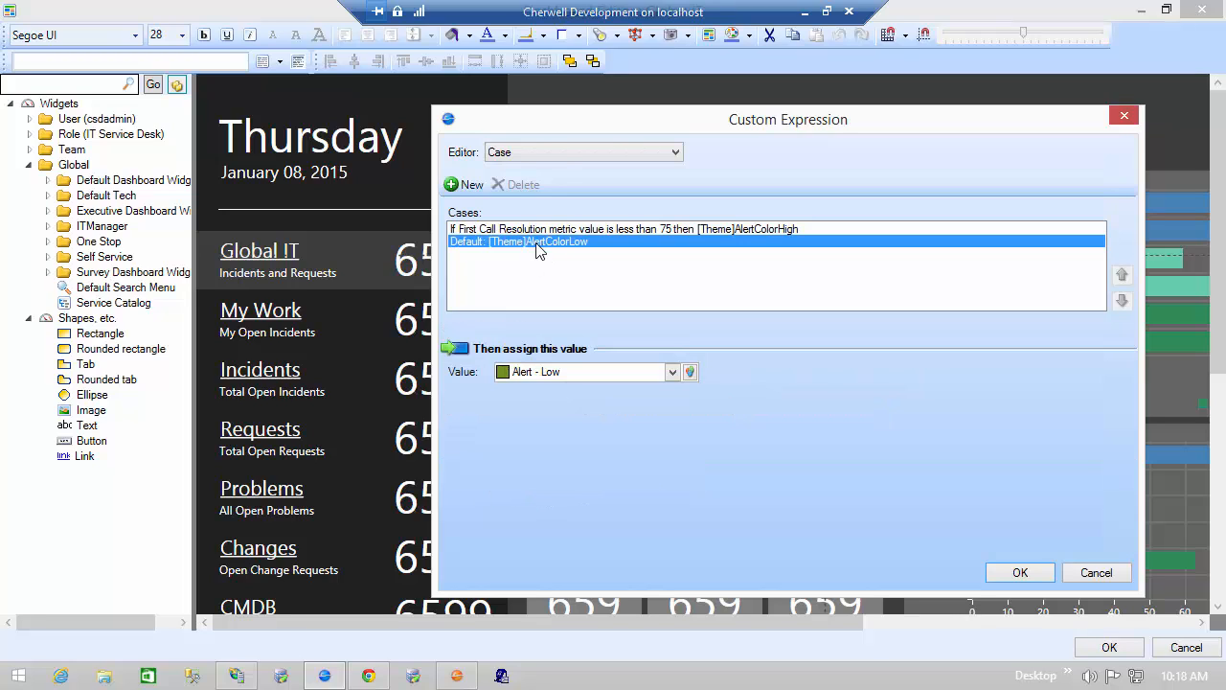
pyautogui.click(721, 230)
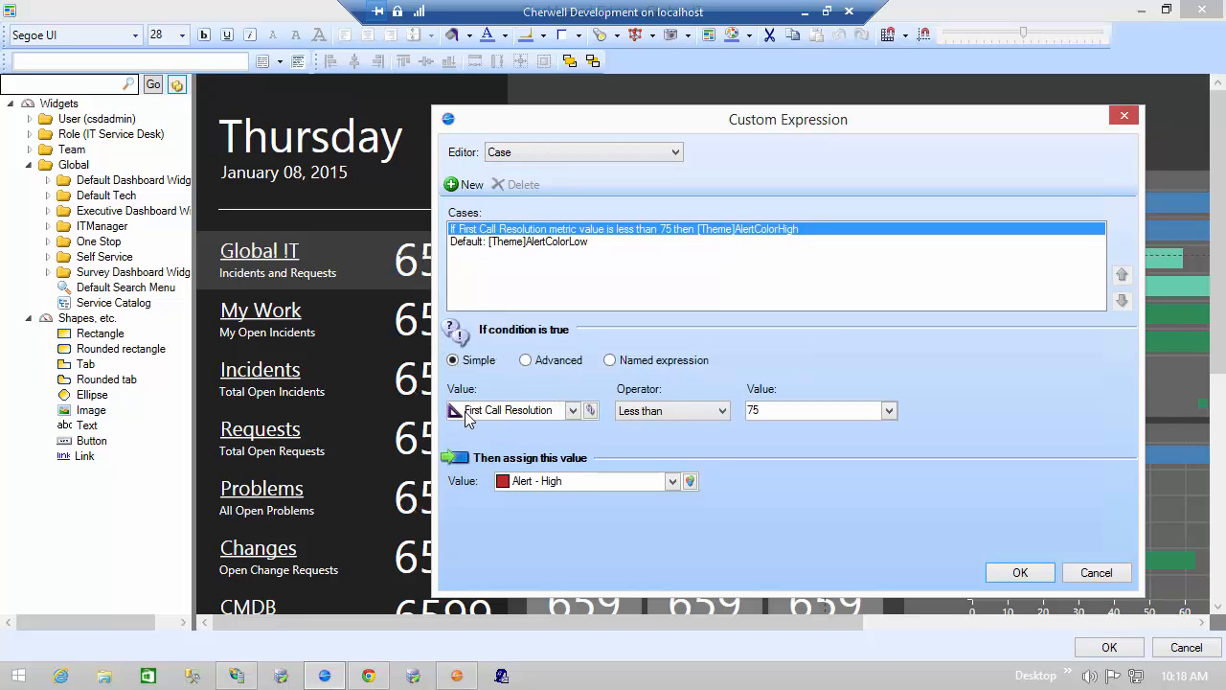
pyautogui.click(591, 410)
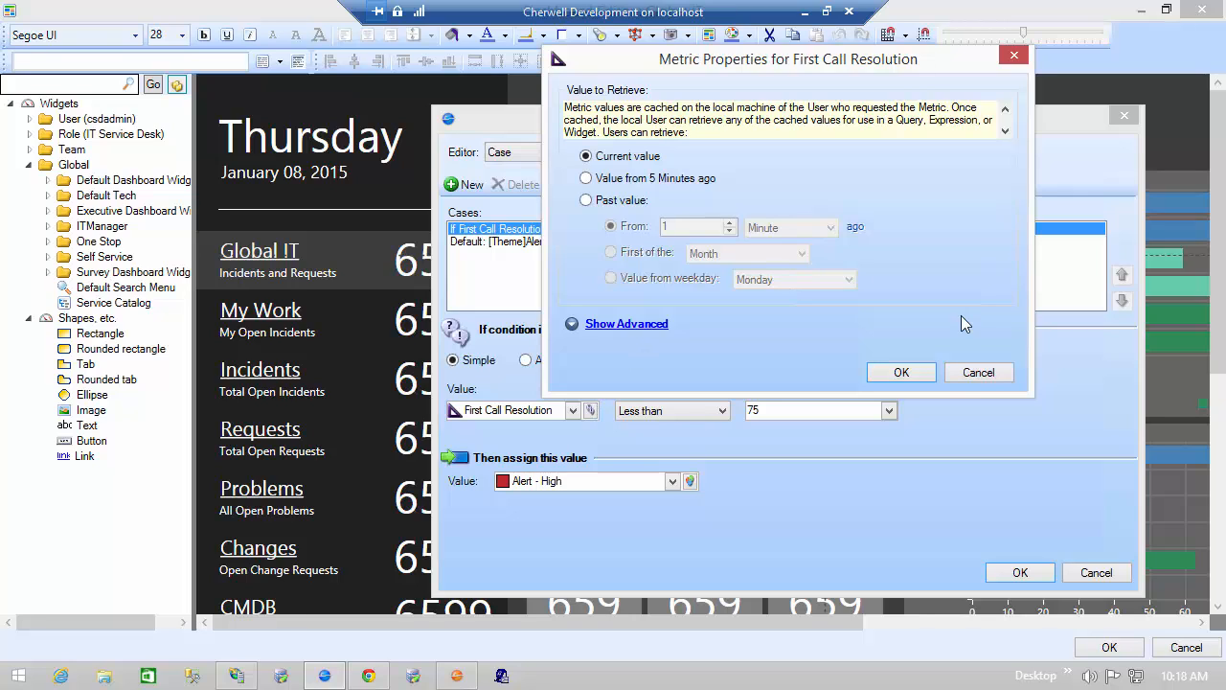
pyautogui.click(975, 373)
# Step: Browse the metric values and open the definition of the First Call Resolution metric
pyautogui.click(572, 413)
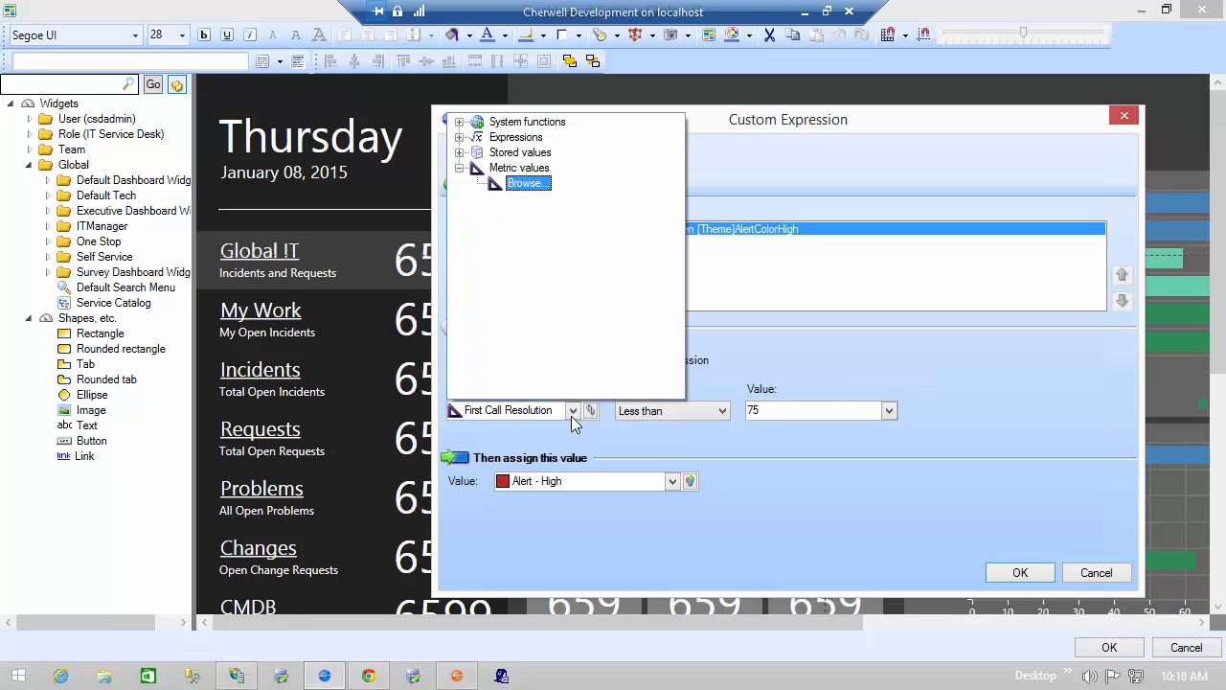
pyautogui.click(525, 184)
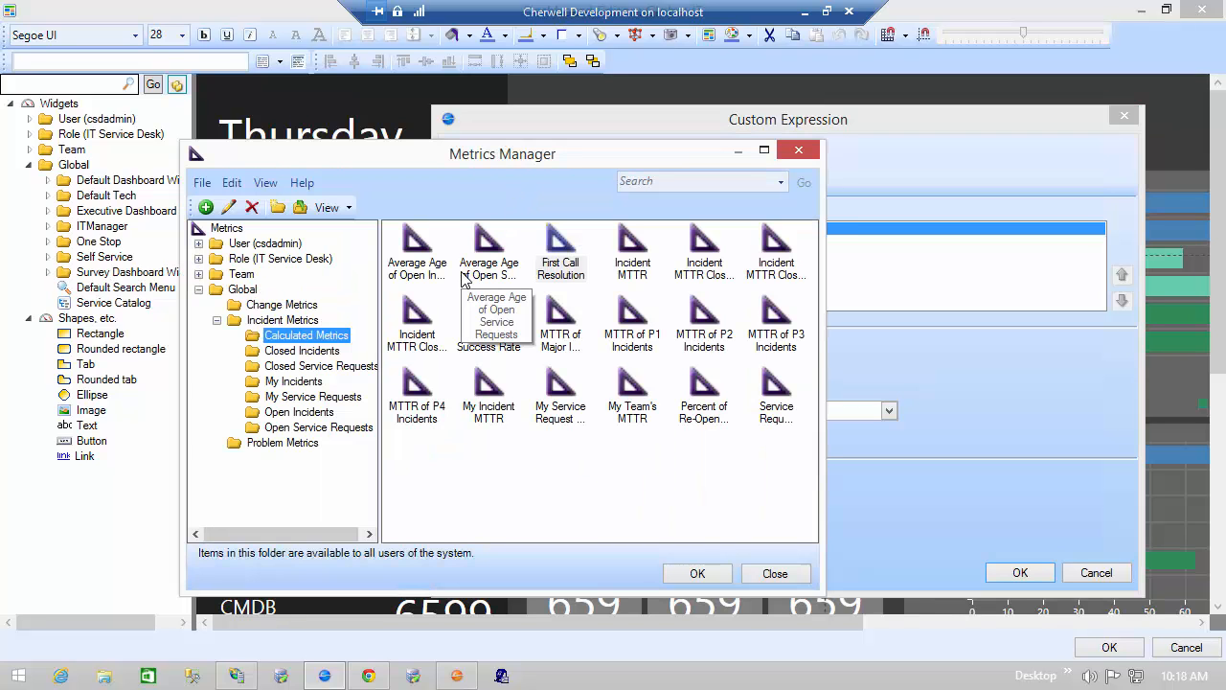
pyautogui.rightClick(573, 265)
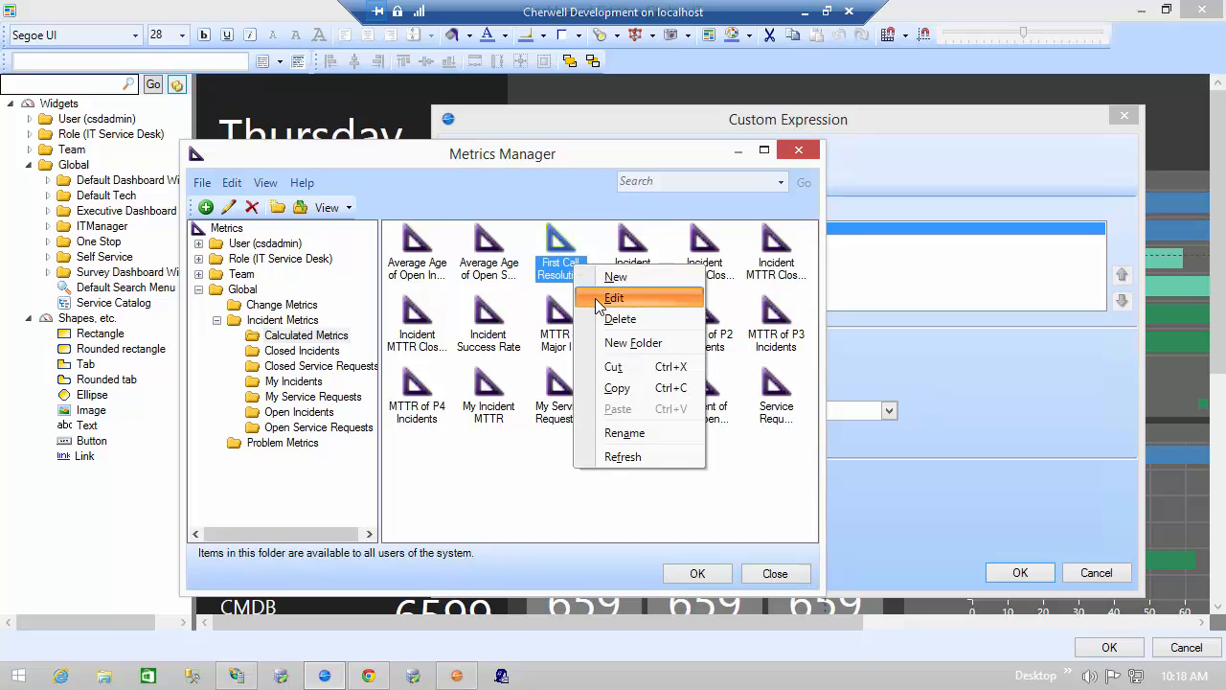
pyautogui.click(597, 302)
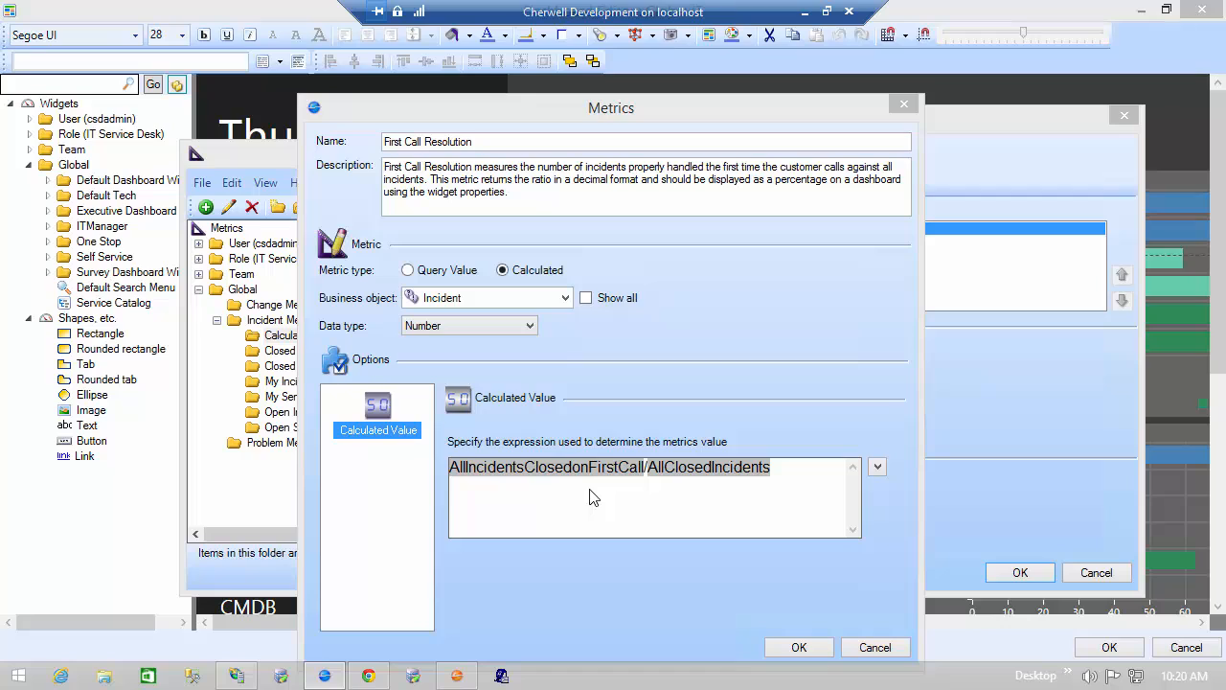
# Step: Browse metric values from the calculated expression and open the All Incidents Closed on First Call metric's definition
pyautogui.click(879, 467)
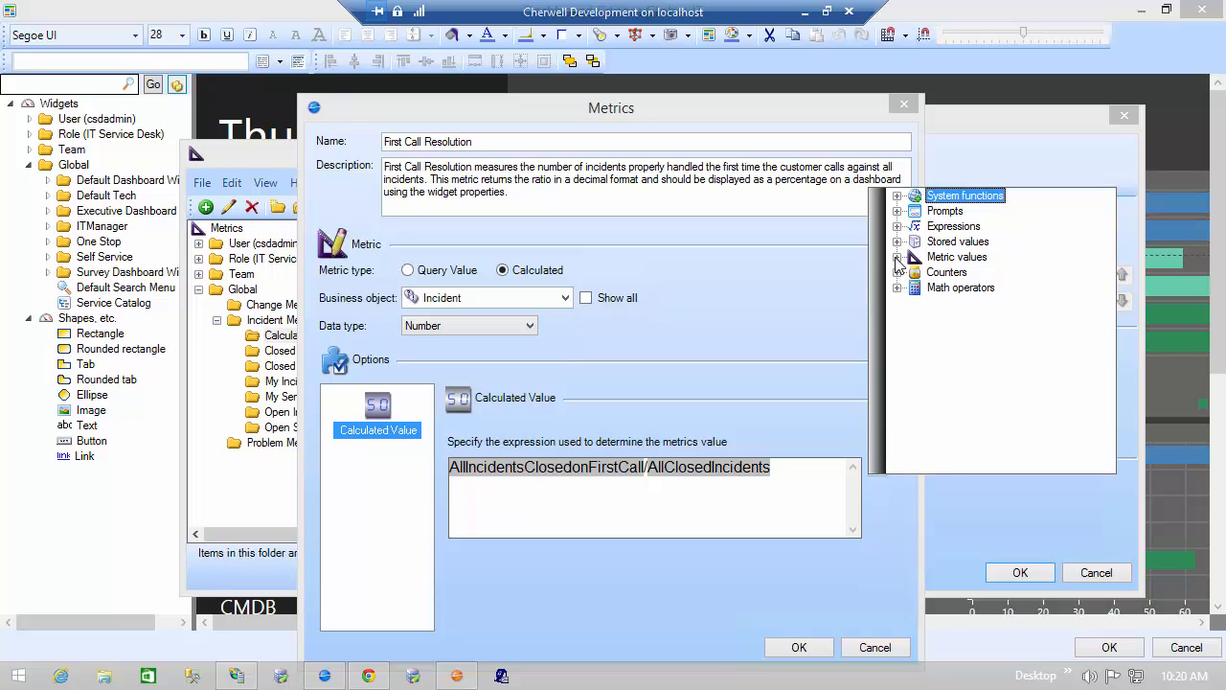
pyautogui.click(898, 258)
pyautogui.doubleClick(950, 273)
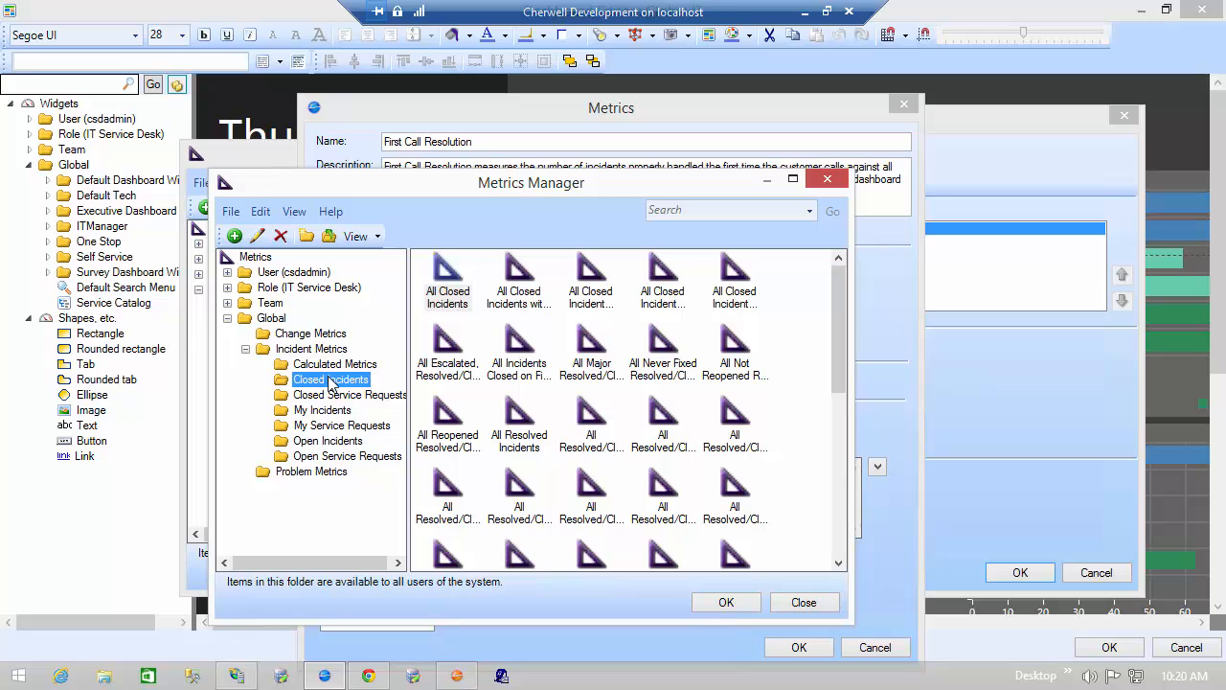
pyautogui.click(519, 372)
pyautogui.rightClick(520, 374)
pyautogui.click(541, 404)
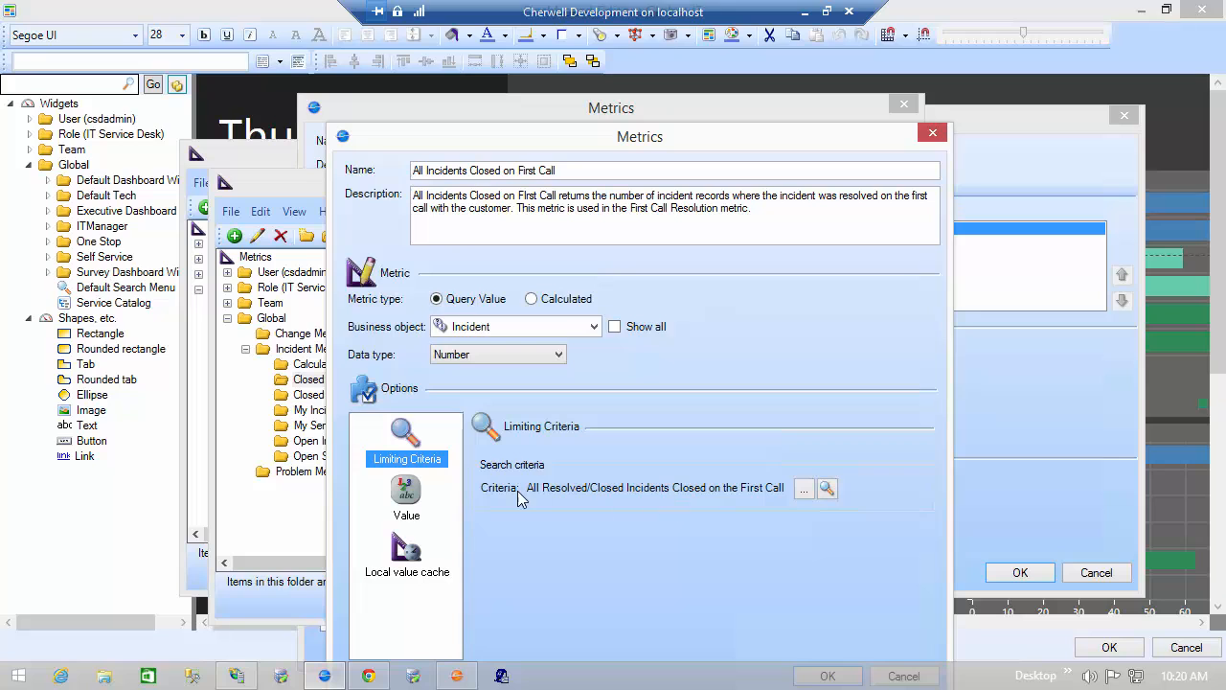
# Step: Examine the stored query behind the All Incidents Closed on First Call metric, then close the metric without changes
pyautogui.click(803, 490)
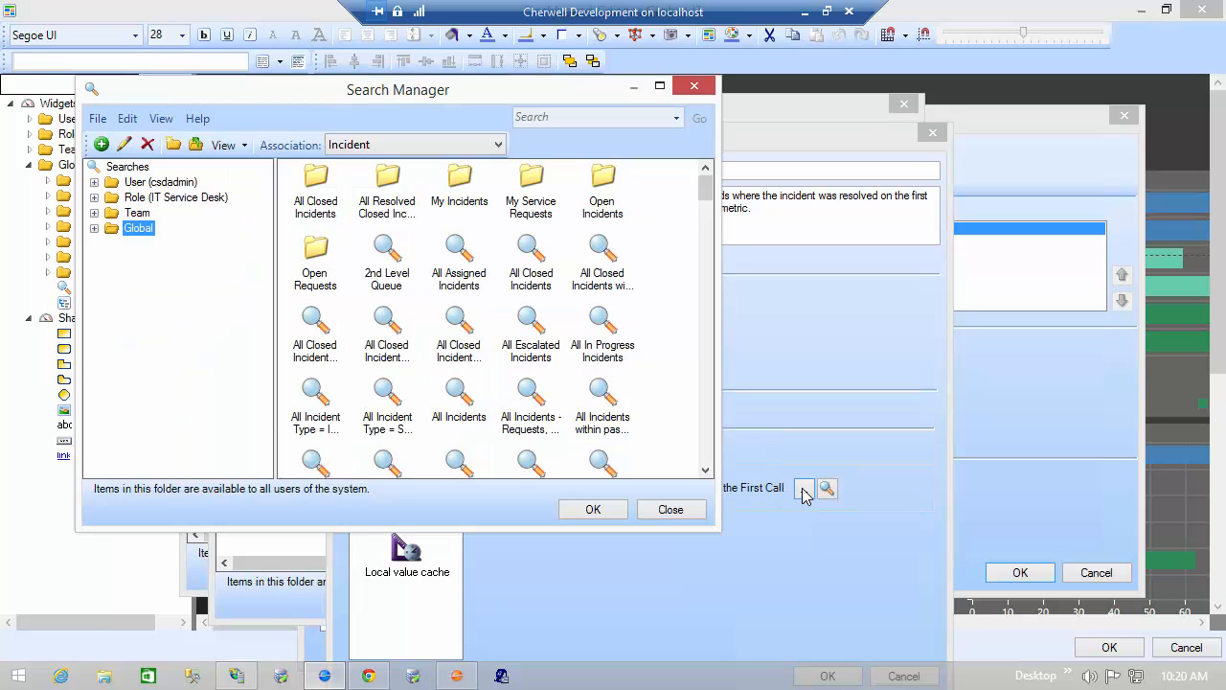
pyautogui.click(124, 143)
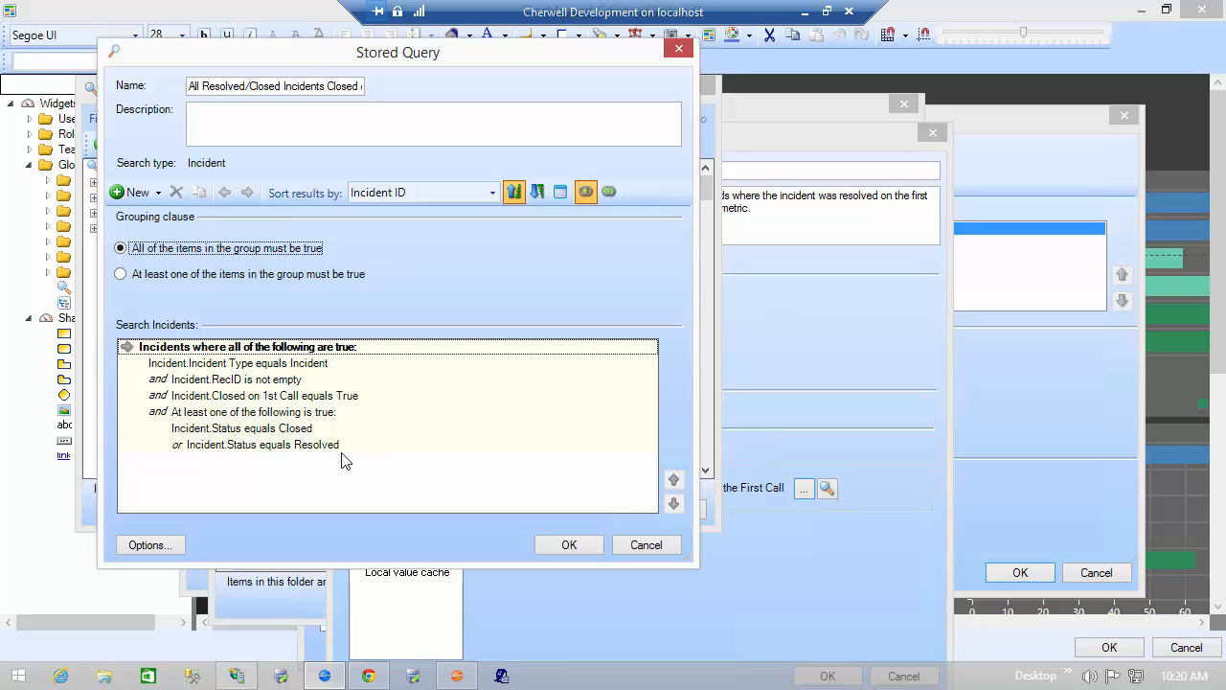
pyautogui.click(646, 544)
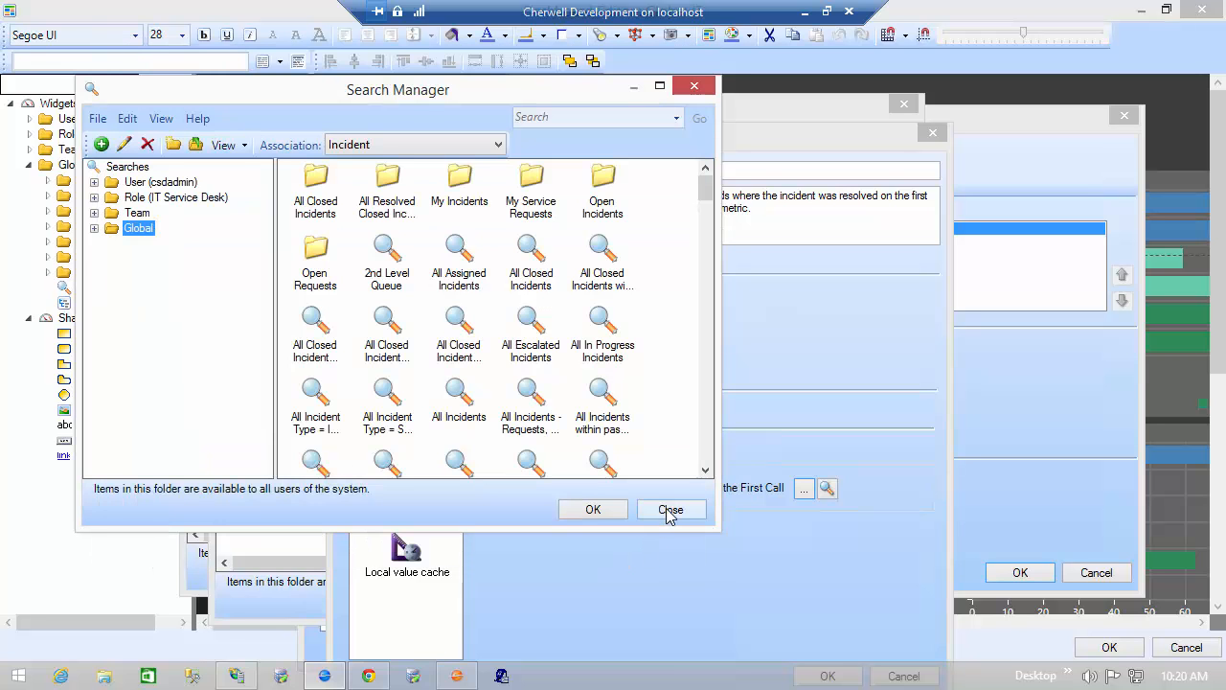
pyautogui.click(670, 510)
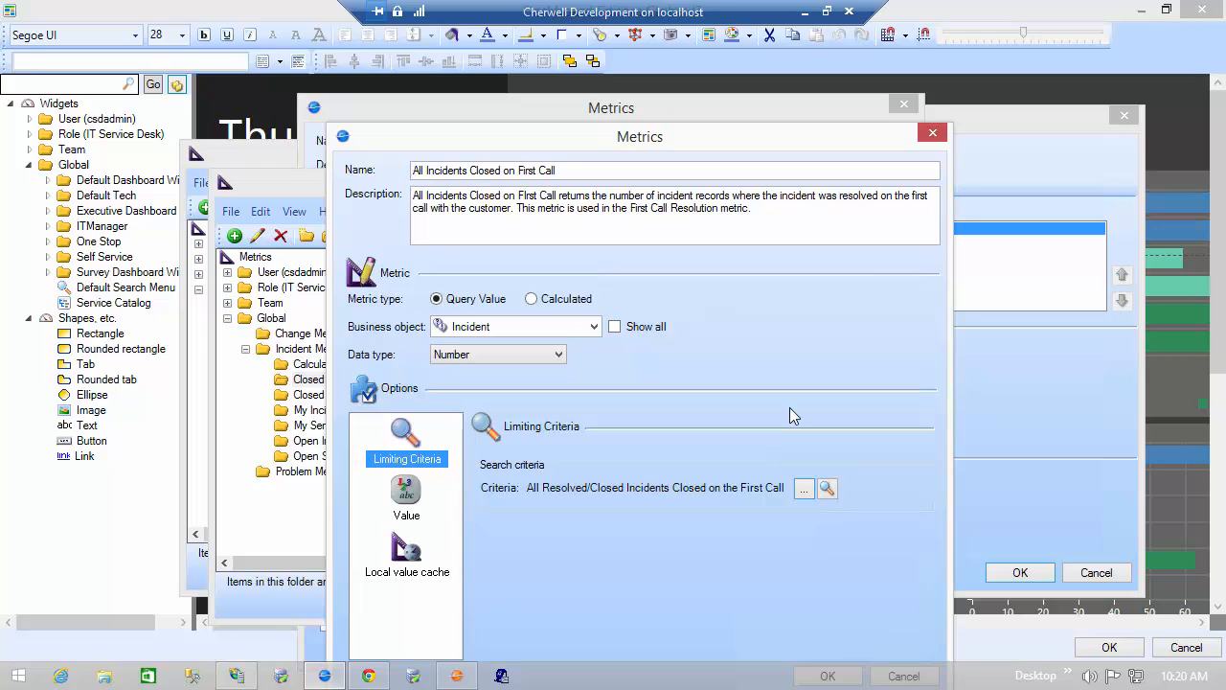
pyautogui.click(925, 136)
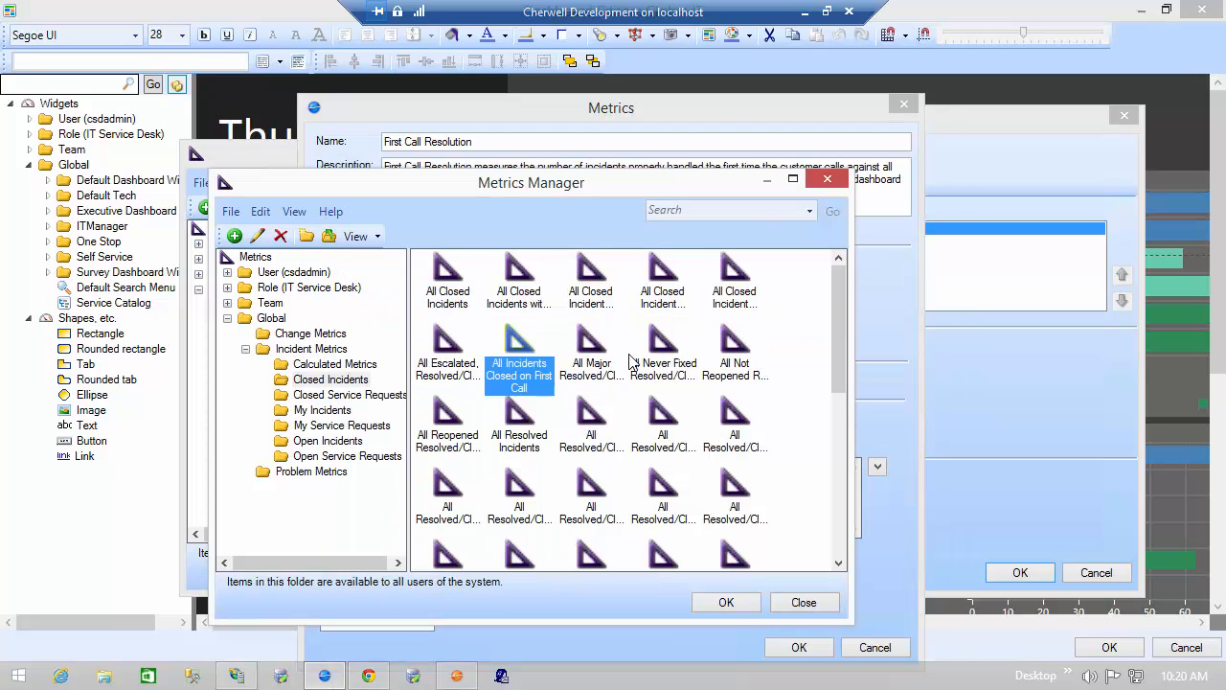
# Step: Look through the closed-incident metrics by time period and open the All Closed Incidents metric's definition
pyautogui.click(602, 297)
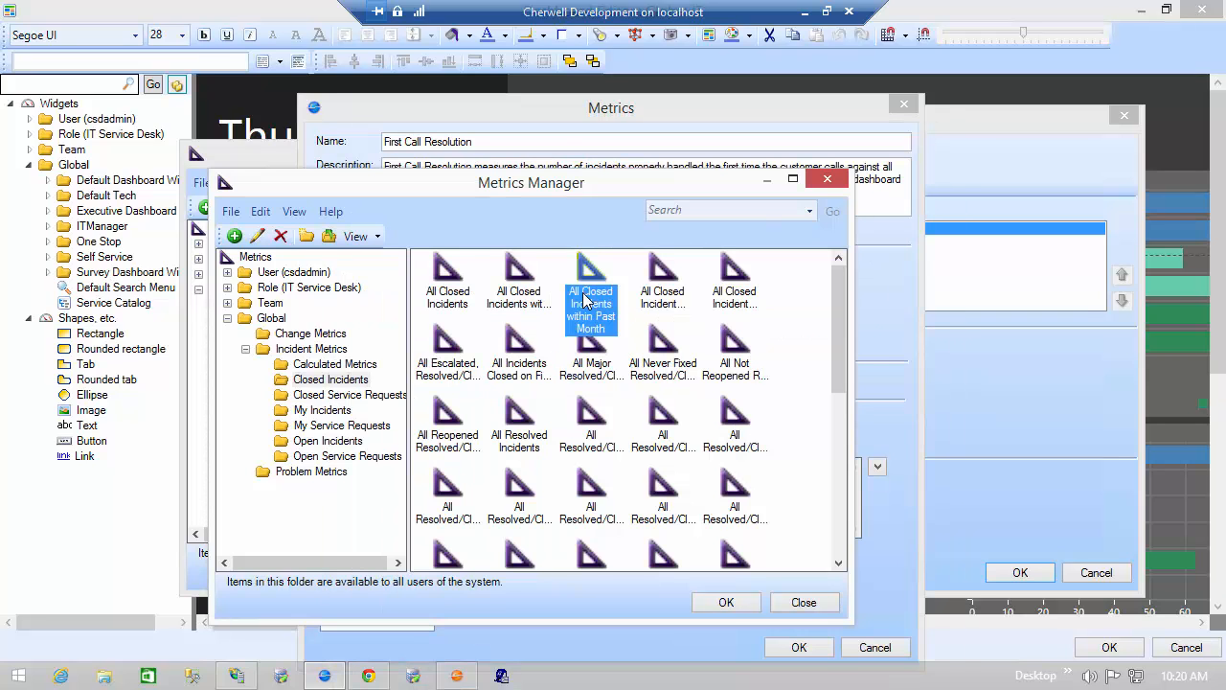
pyautogui.click(661, 293)
pyautogui.click(730, 289)
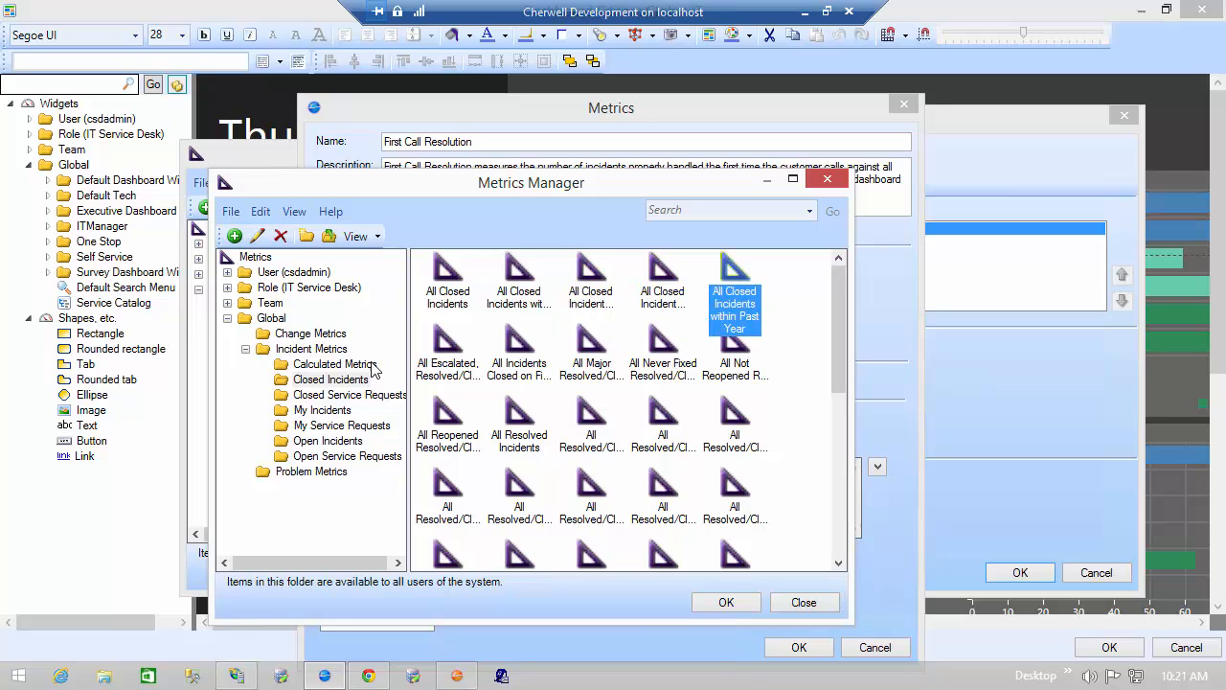
pyautogui.click(458, 301)
pyautogui.rightClick(456, 296)
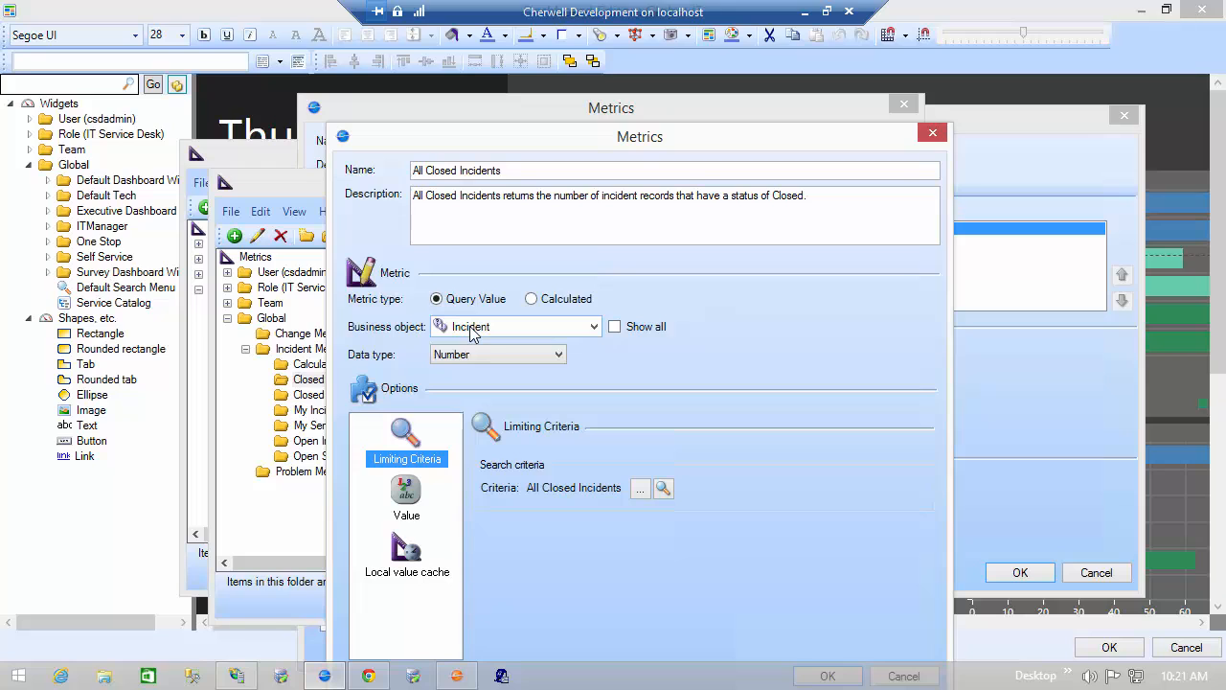
# Step: Examine the stored query behind the All Closed Incidents metric and return to the First Call Resolution definition
pyautogui.click(643, 495)
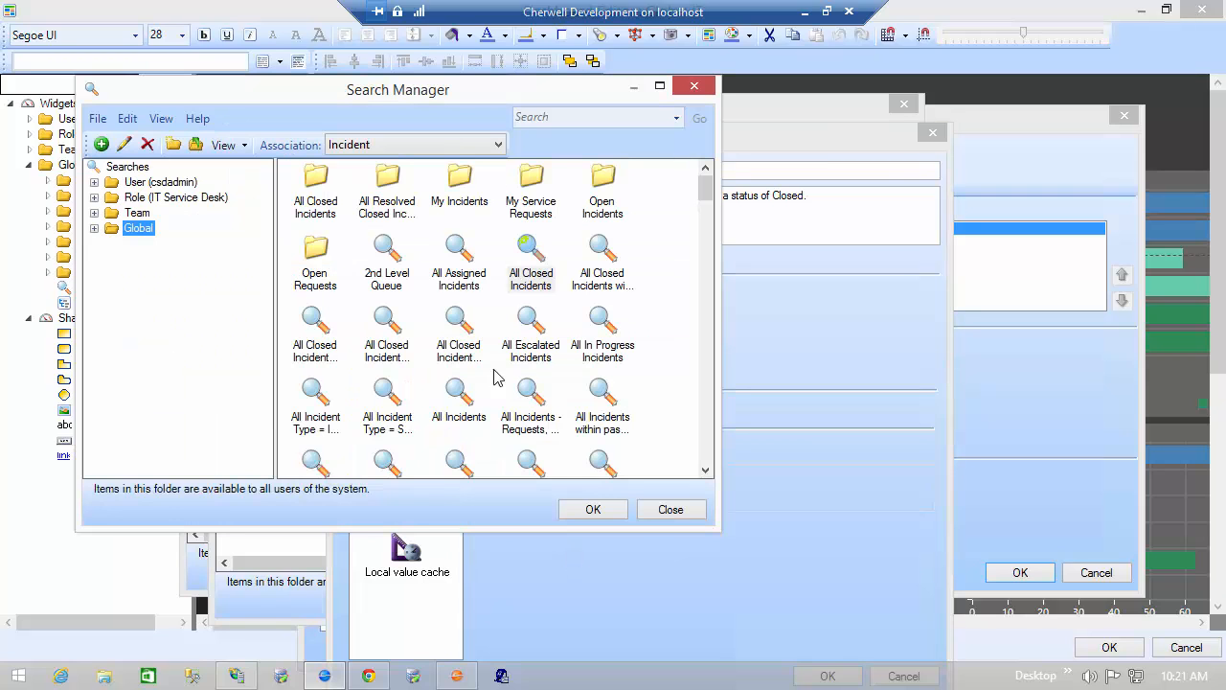
pyautogui.click(122, 145)
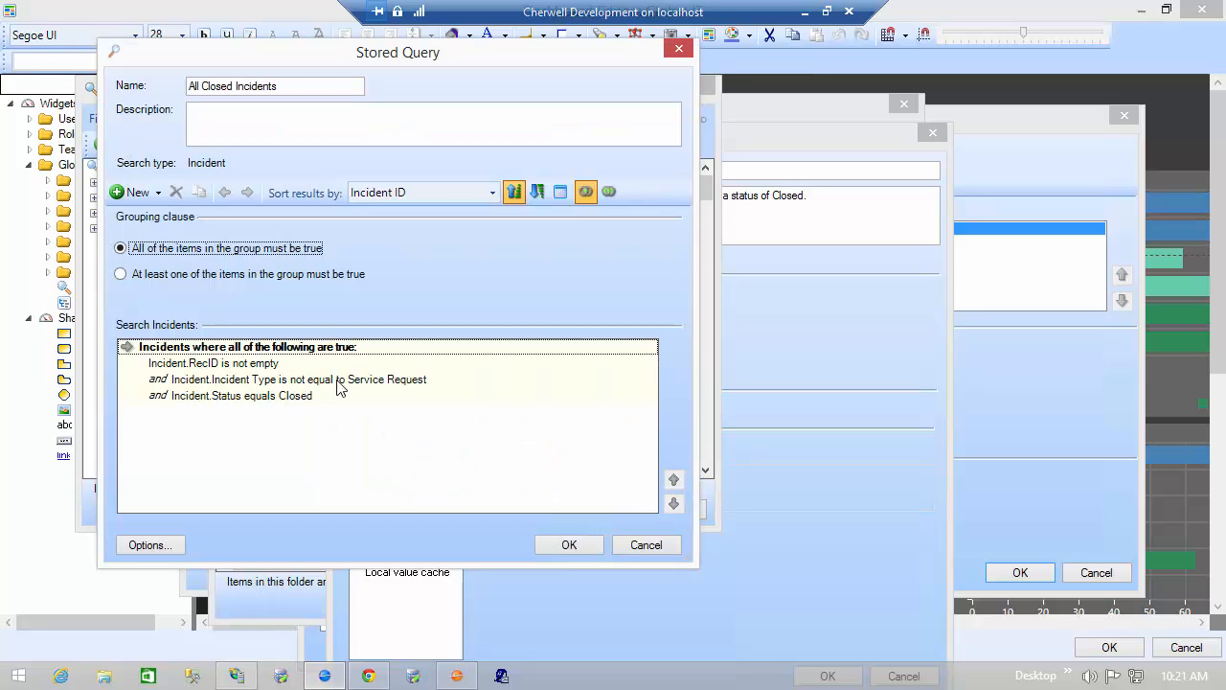
pyautogui.click(648, 547)
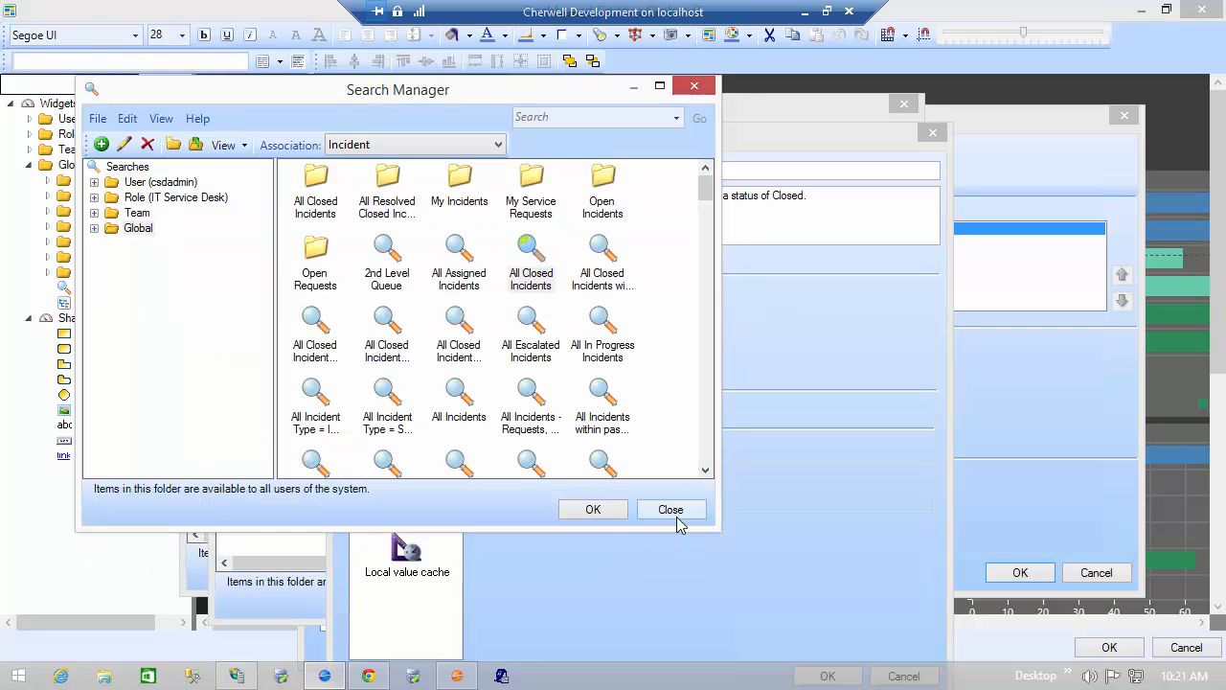
pyautogui.click(673, 512)
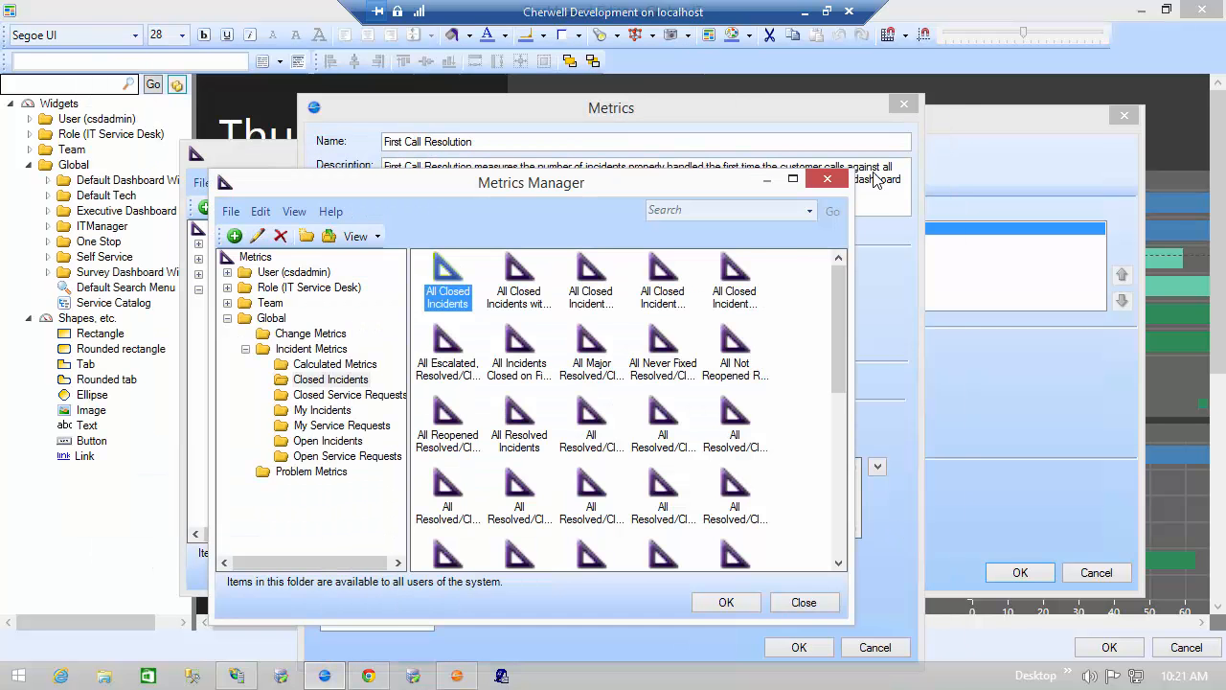
pyautogui.click(826, 179)
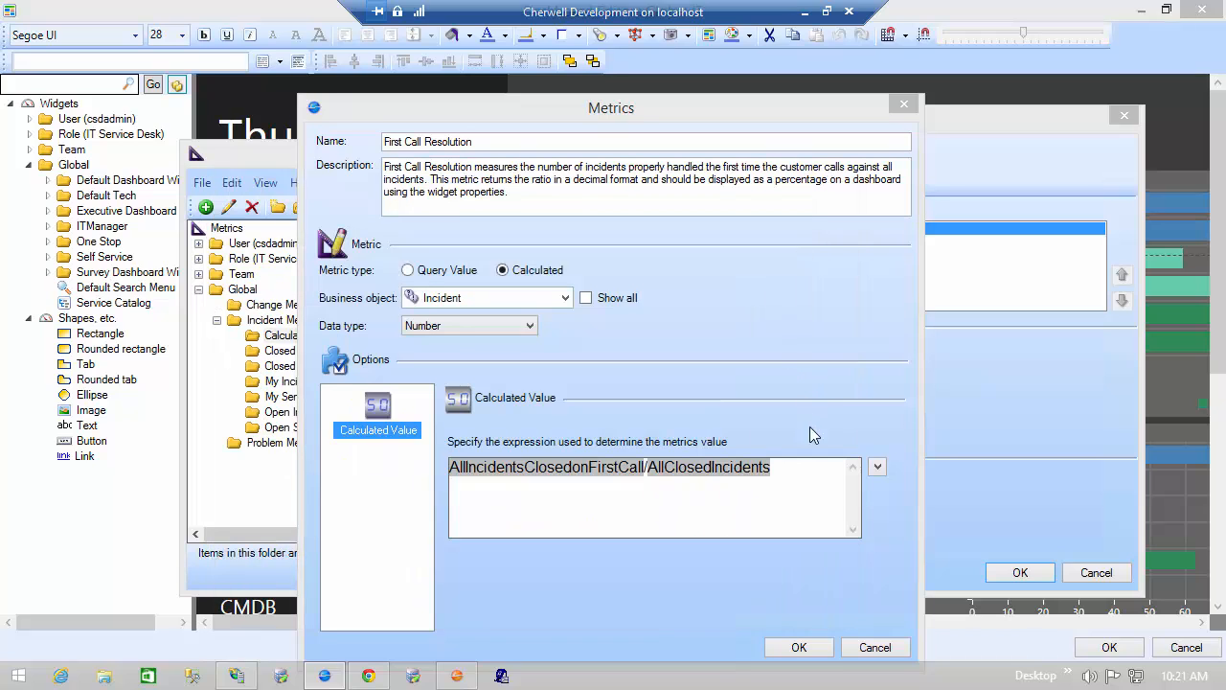
# Step: Leave the metric definition, review the colour expression's default case, and close the expression without changes, deselecting the percentage
pyautogui.click(879, 647)
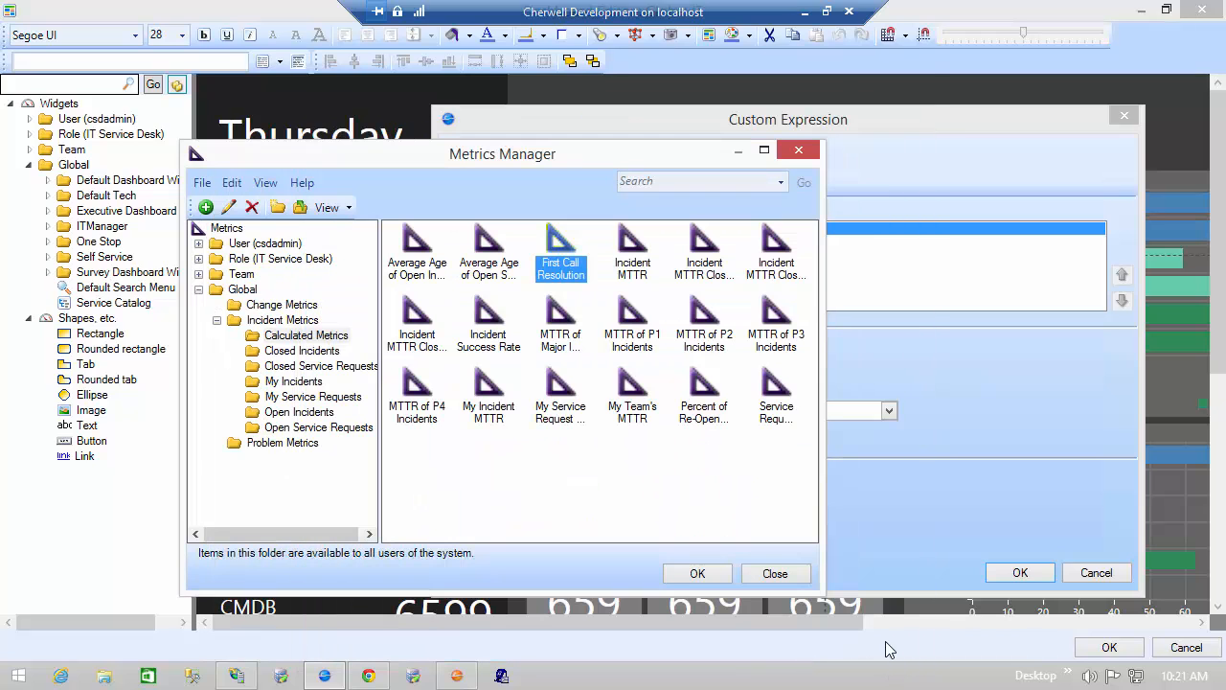
pyautogui.click(772, 572)
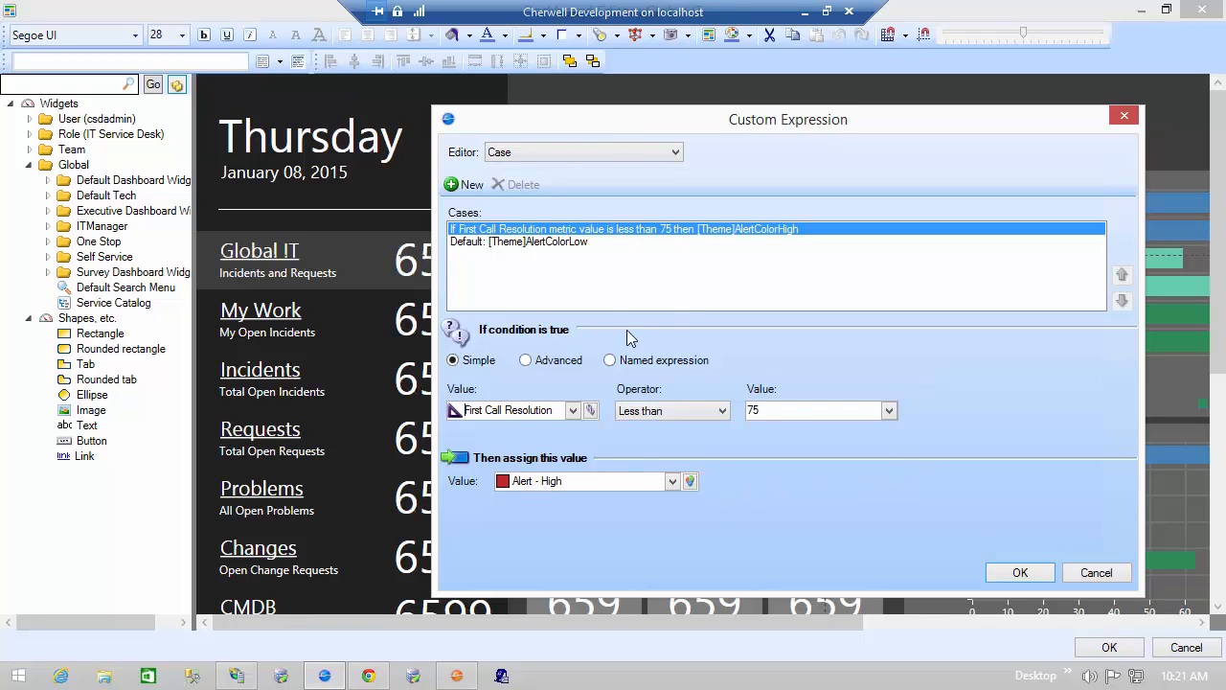
pyautogui.click(572, 243)
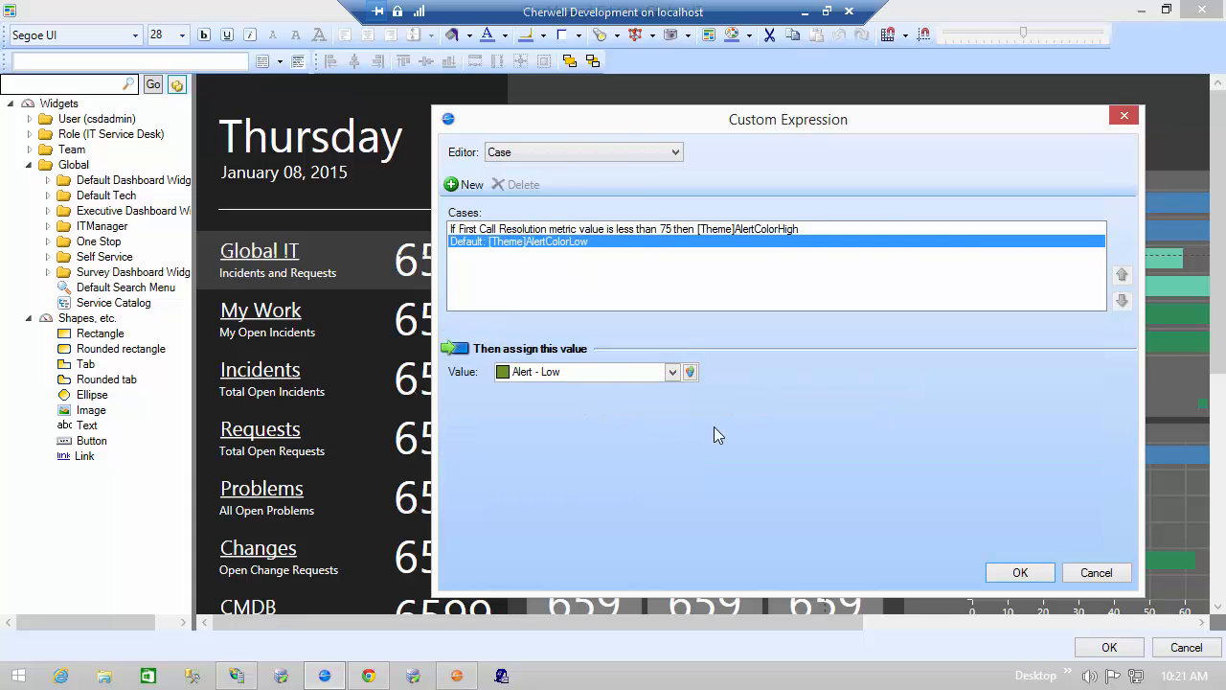
pyautogui.click(1095, 572)
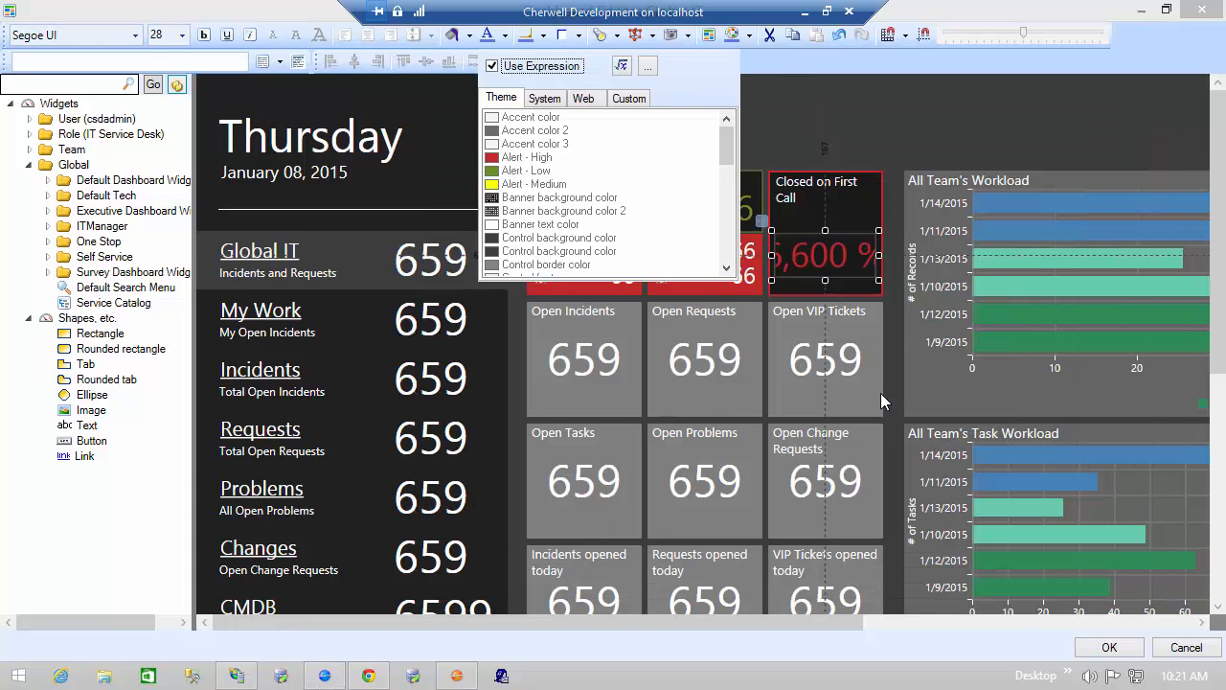
pyautogui.click(780, 111)
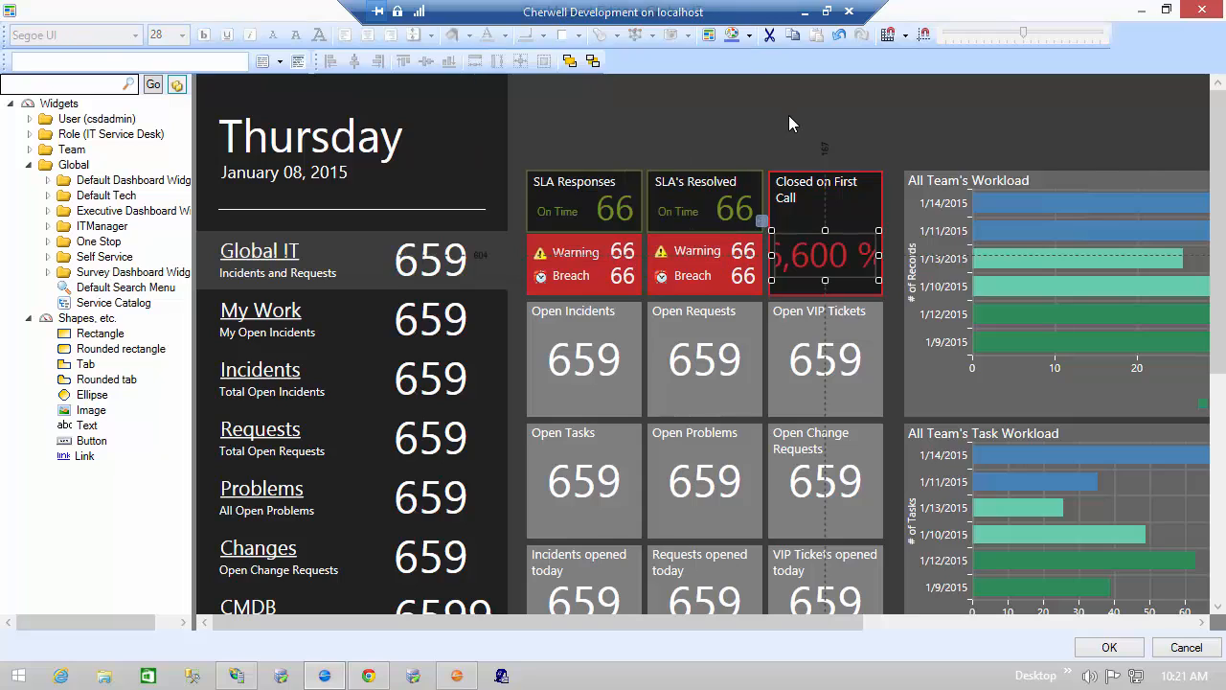
pyautogui.click(789, 115)
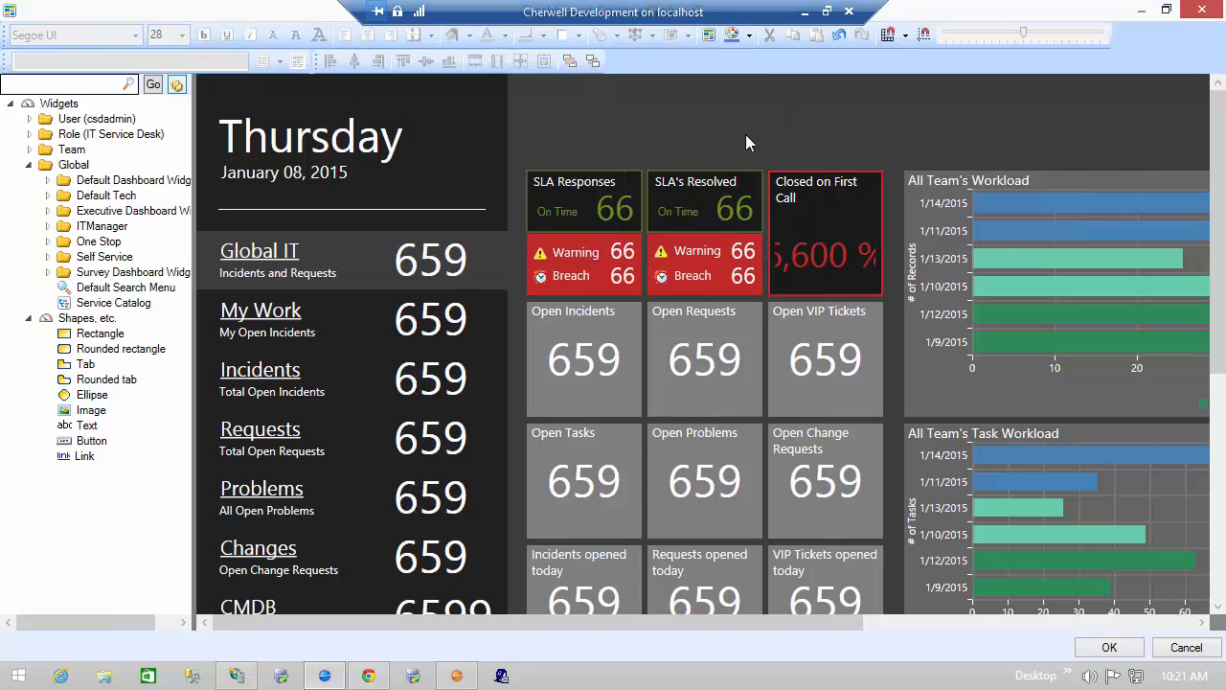
# Step: Examine the case conditions of the background color expression on the SLA Responses Warning/Breach box, then close it without changes and deselect the box
pyautogui.click(545, 237)
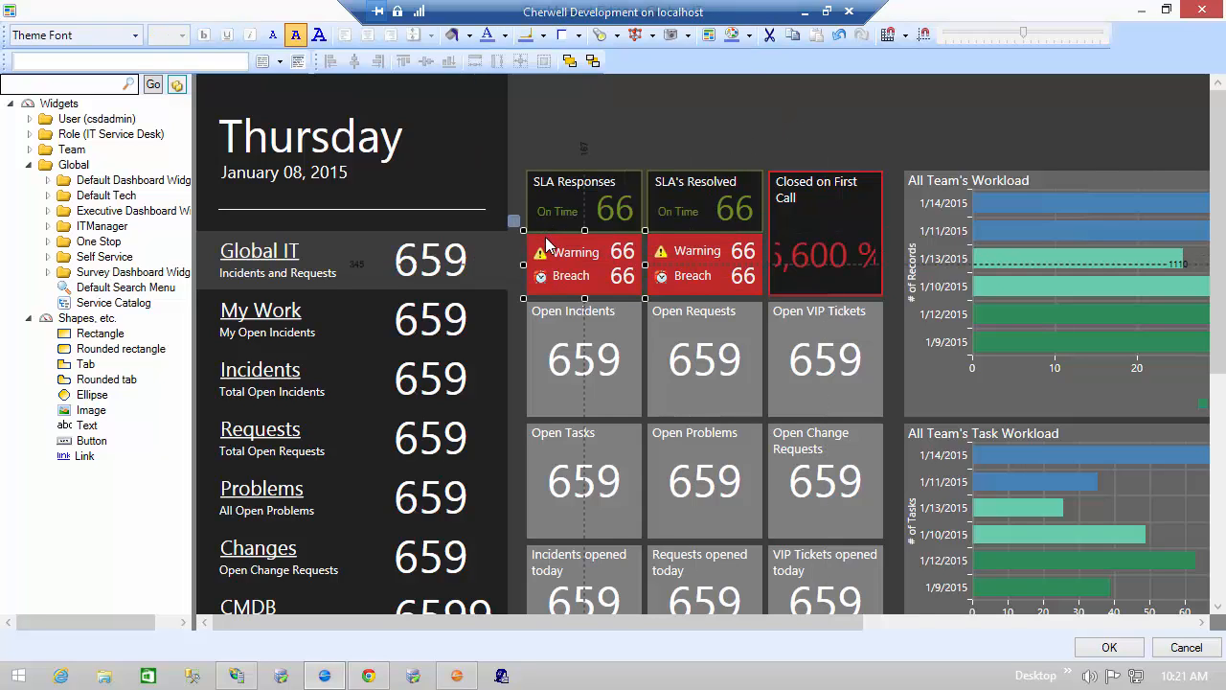
pyautogui.rightClick(545, 236)
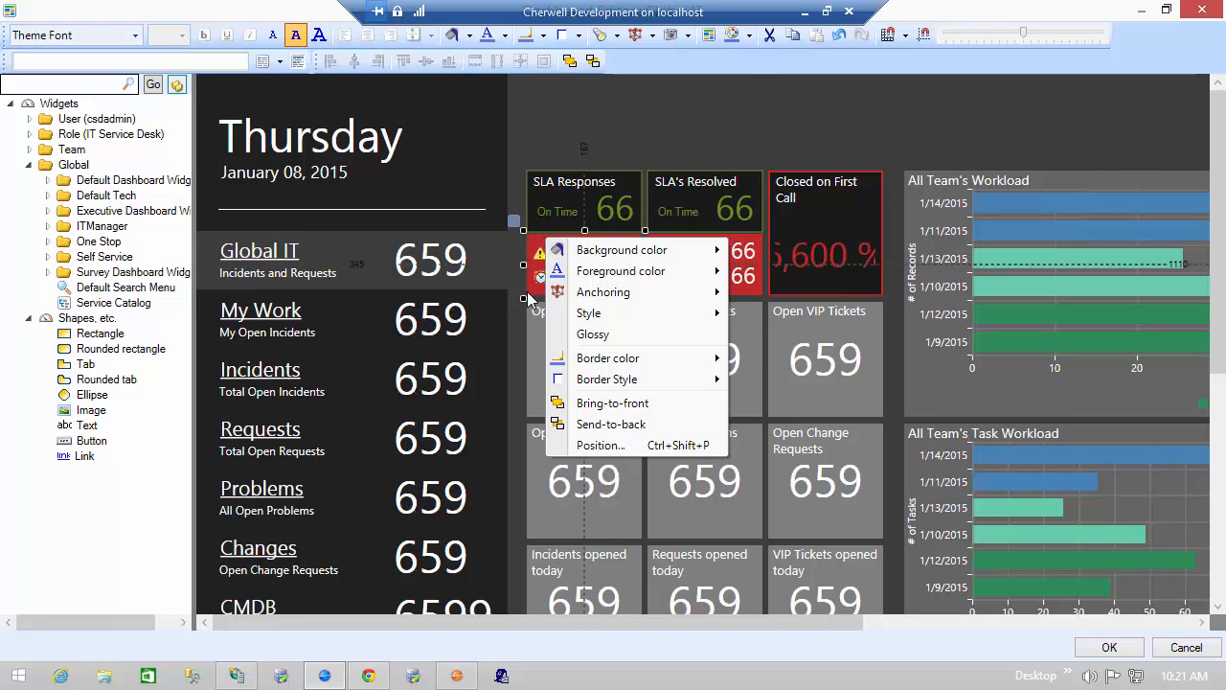
pyautogui.moveTo(627, 249)
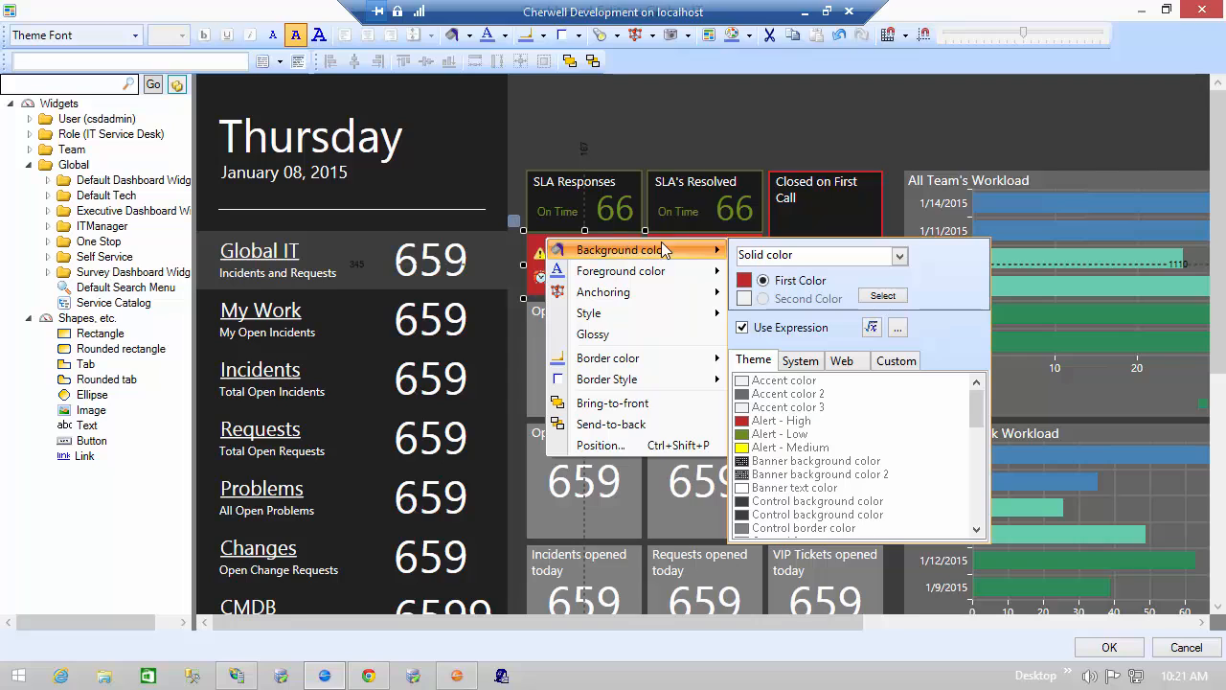
pyautogui.click(872, 328)
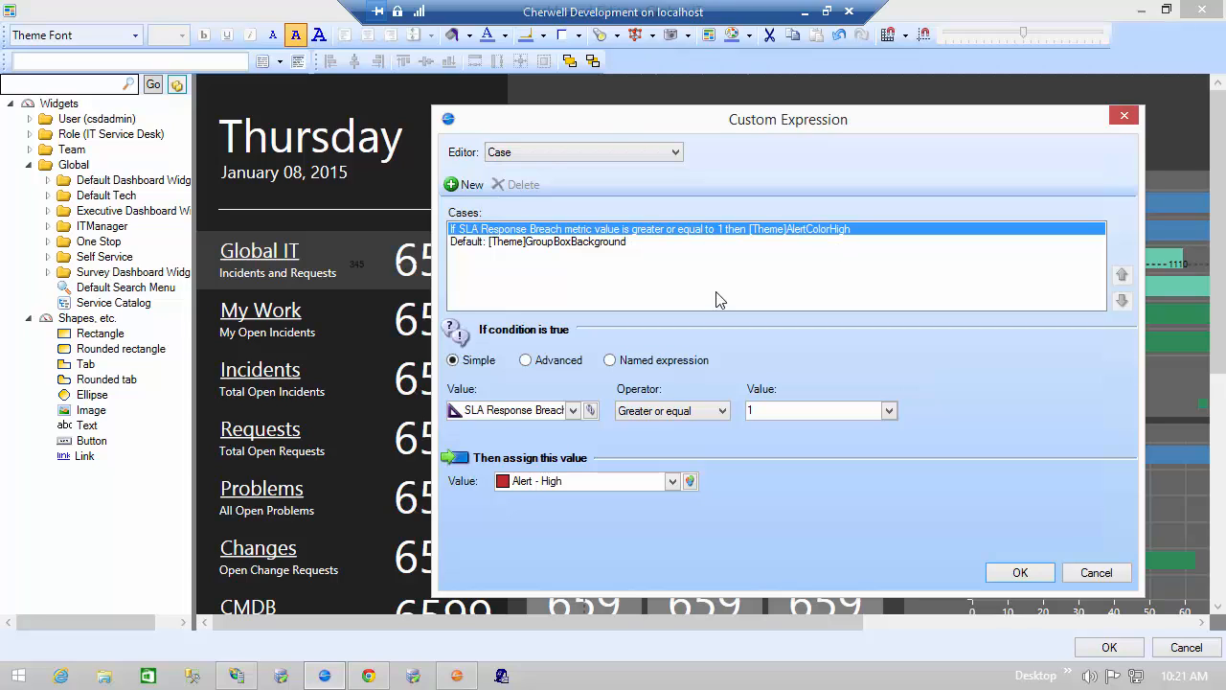
pyautogui.click(602, 247)
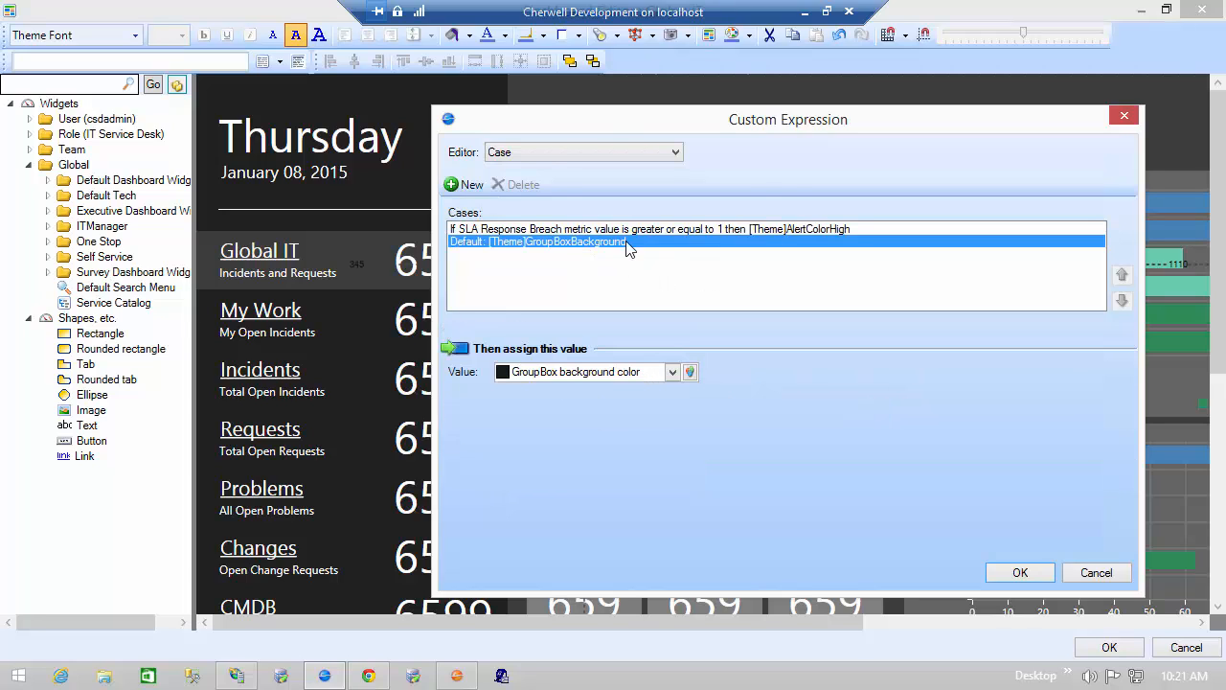
pyautogui.click(1095, 573)
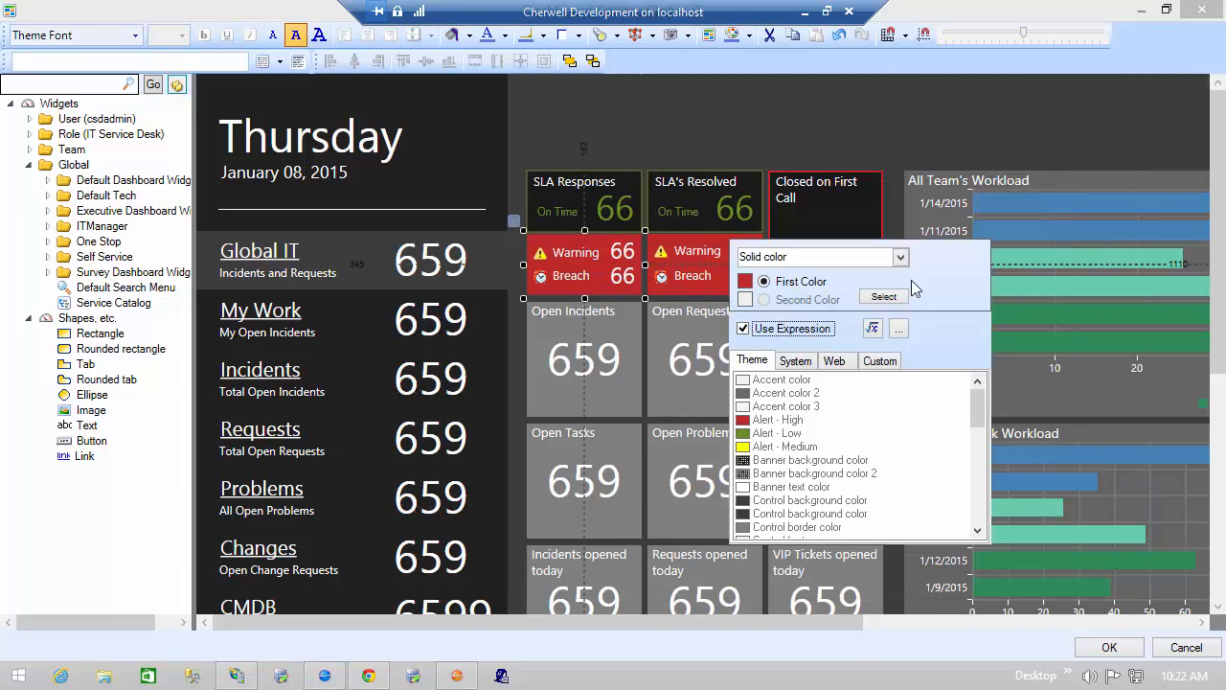
pyautogui.click(619, 128)
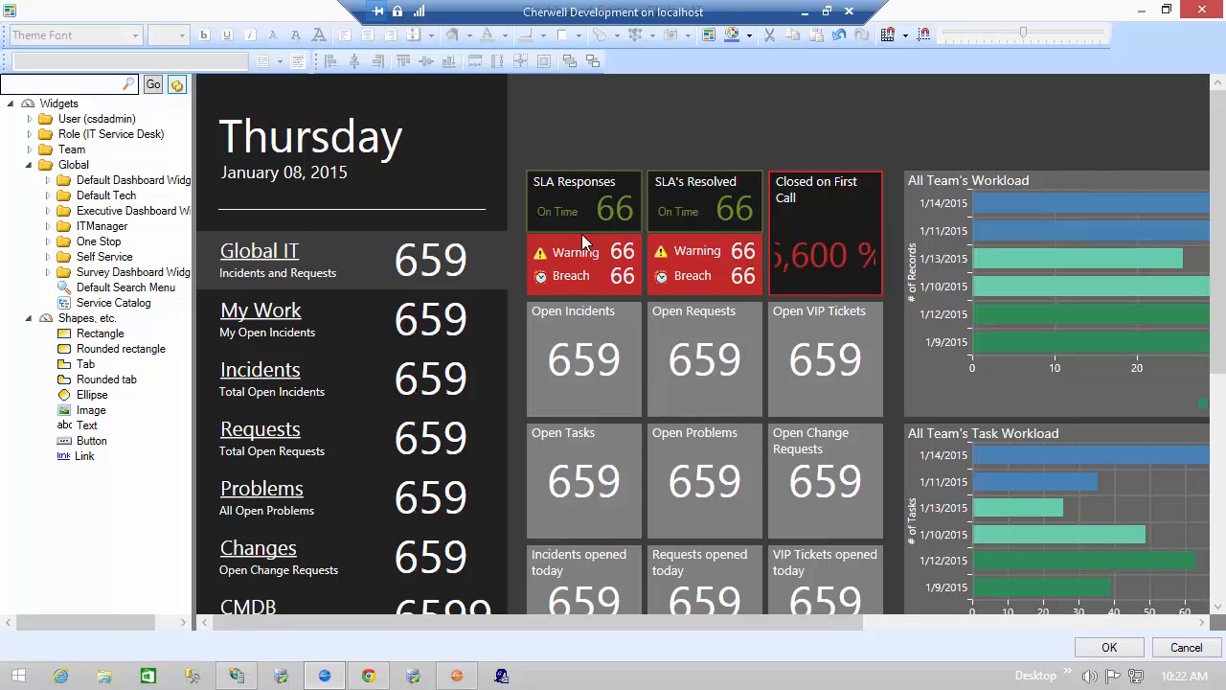
# Step: Try enabling an expression for the Open Incidents widget's background color, switch it back off, and deselect the widget
pyautogui.click(581, 366)
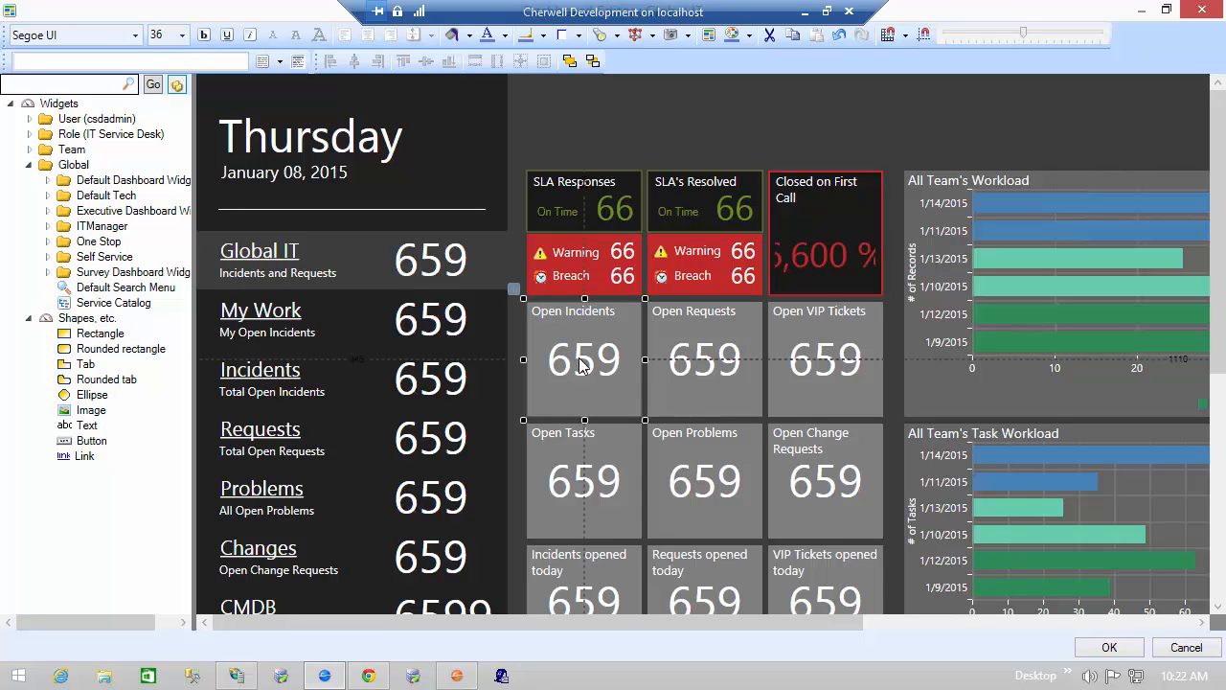
pyautogui.rightClick(582, 366)
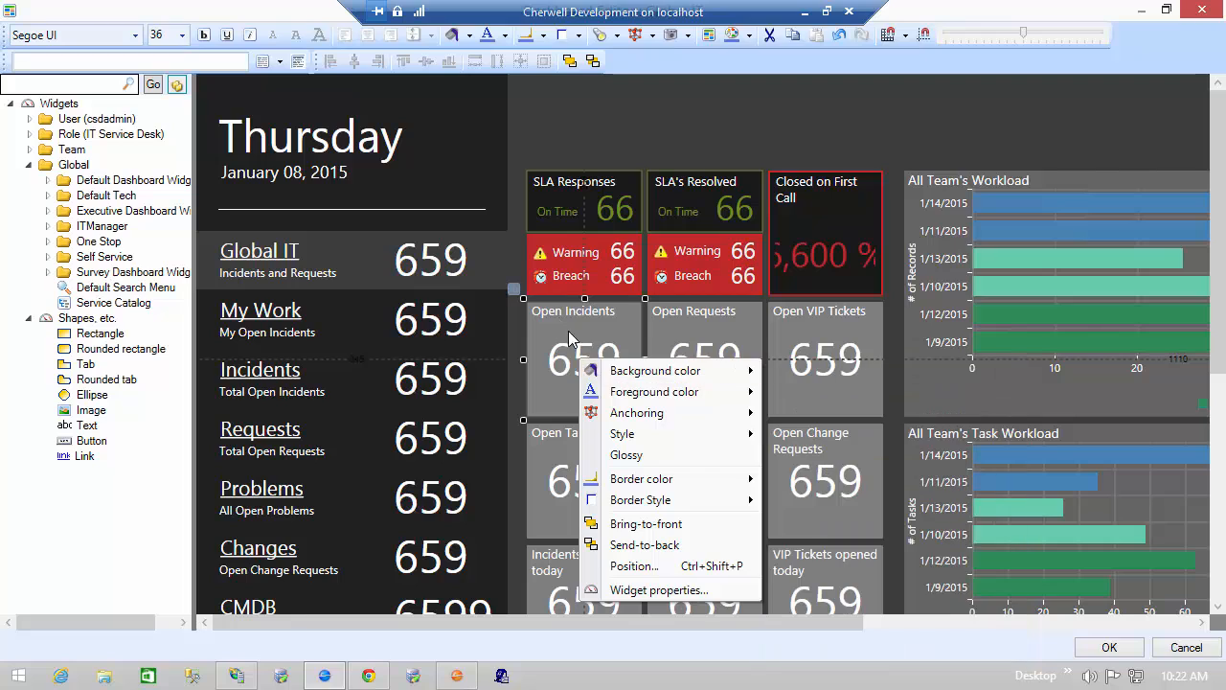
pyautogui.moveTo(607, 370)
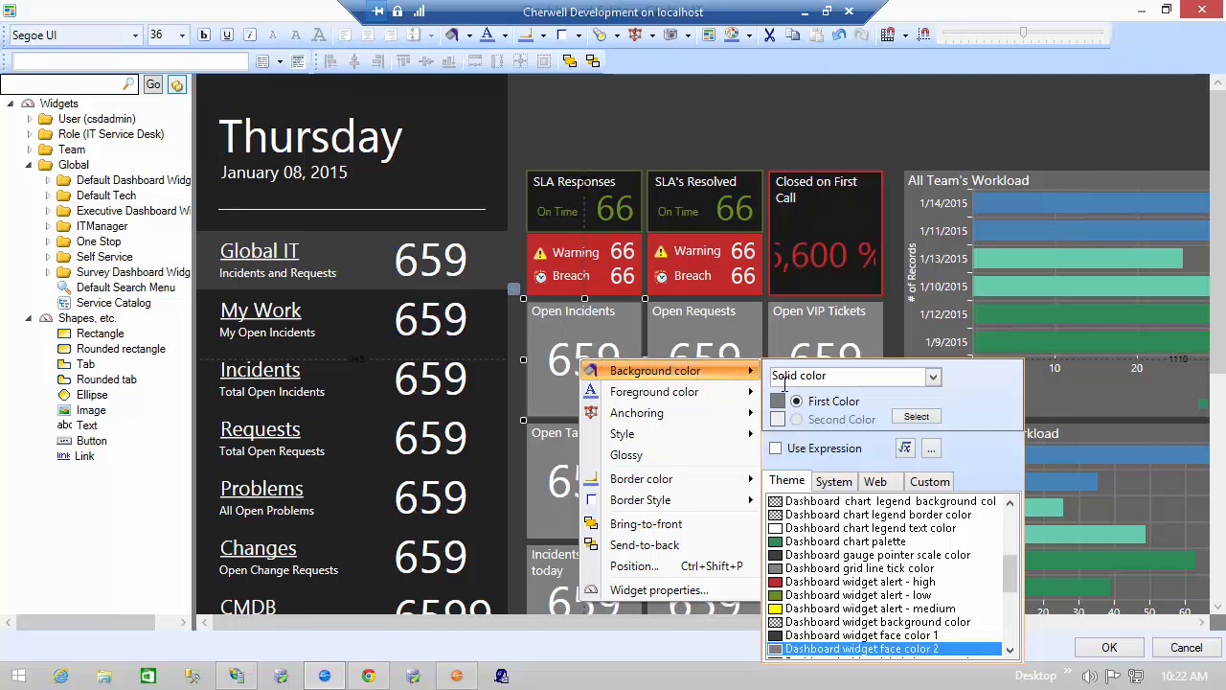
pyautogui.click(816, 448)
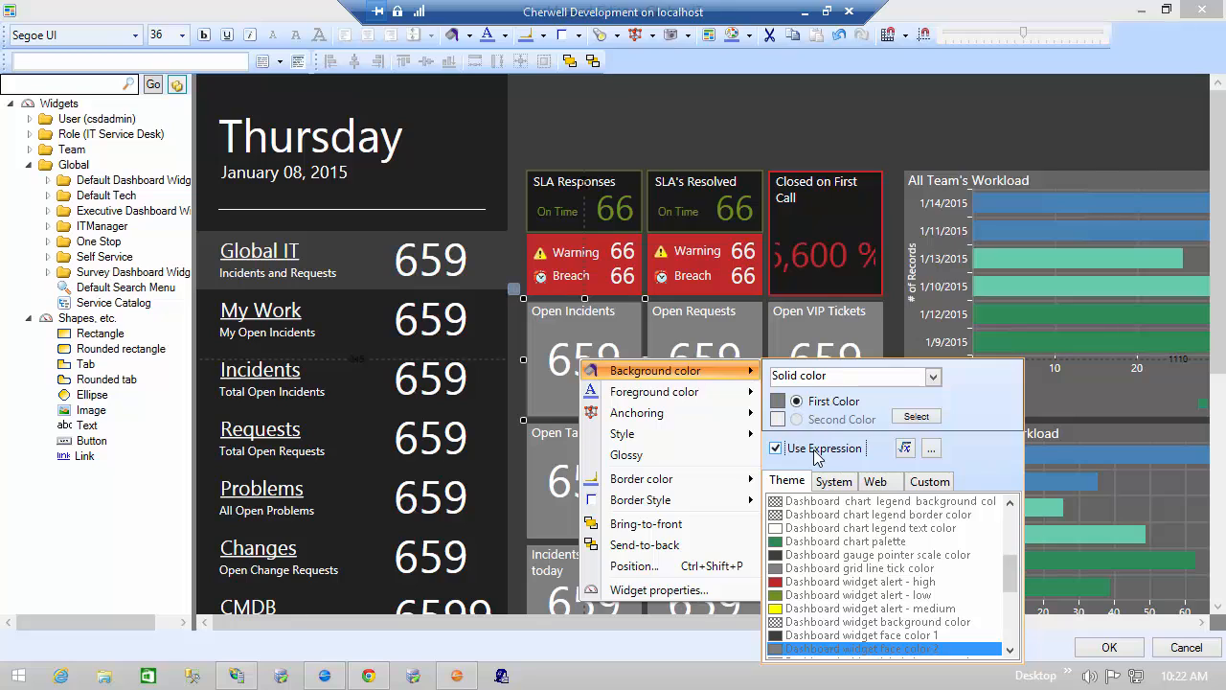
pyautogui.click(816, 456)
pyautogui.rightClick(601, 368)
pyautogui.moveTo(643, 387)
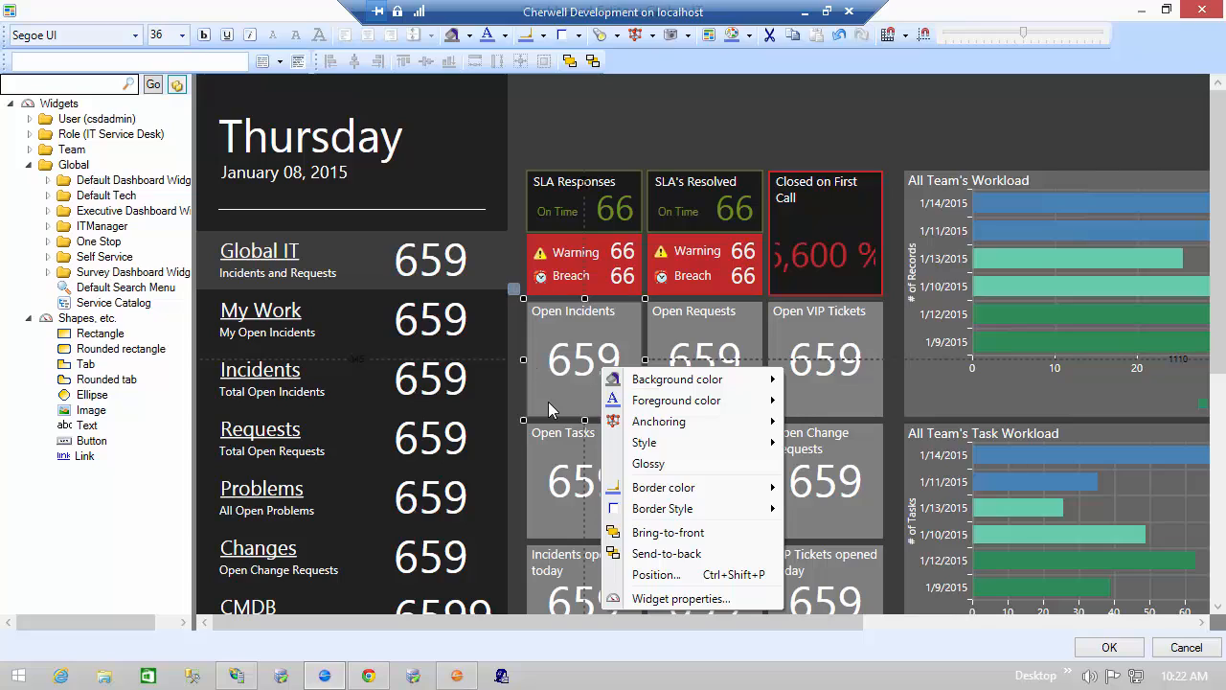
pyautogui.click(622, 116)
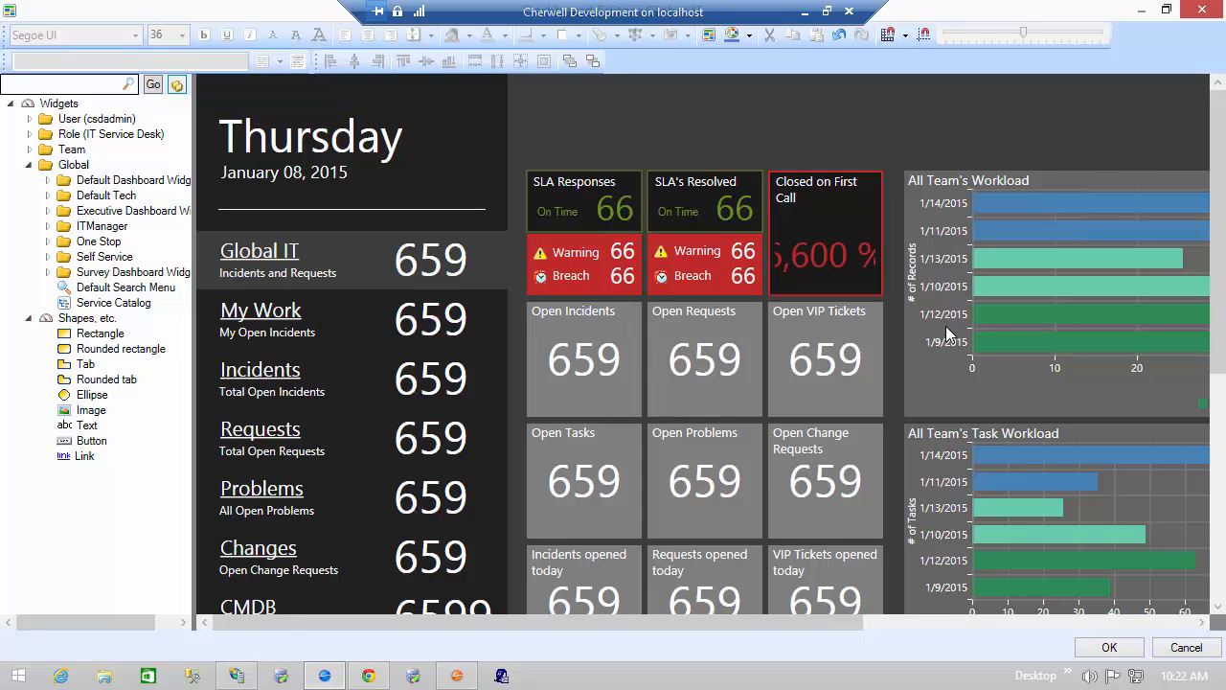
# Step: Review the Web and Theme background color choices for the All Team's Workload chart without picking a new color
pyautogui.click(946, 417)
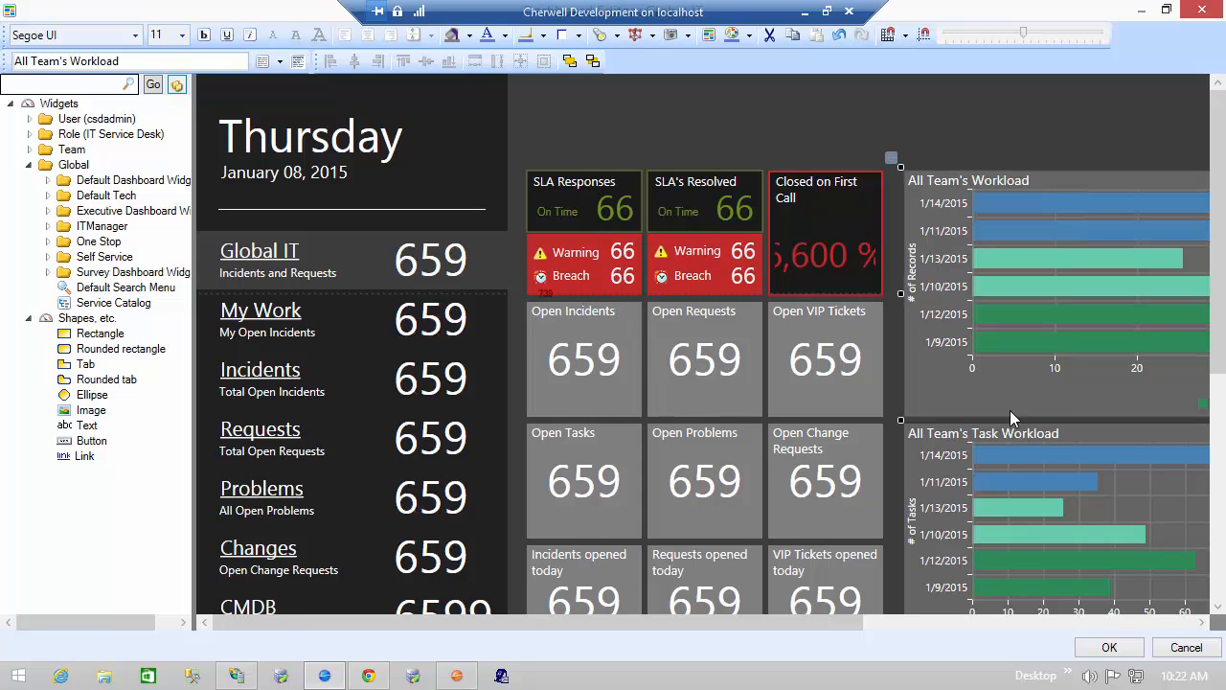
pyautogui.click(1111, 623)
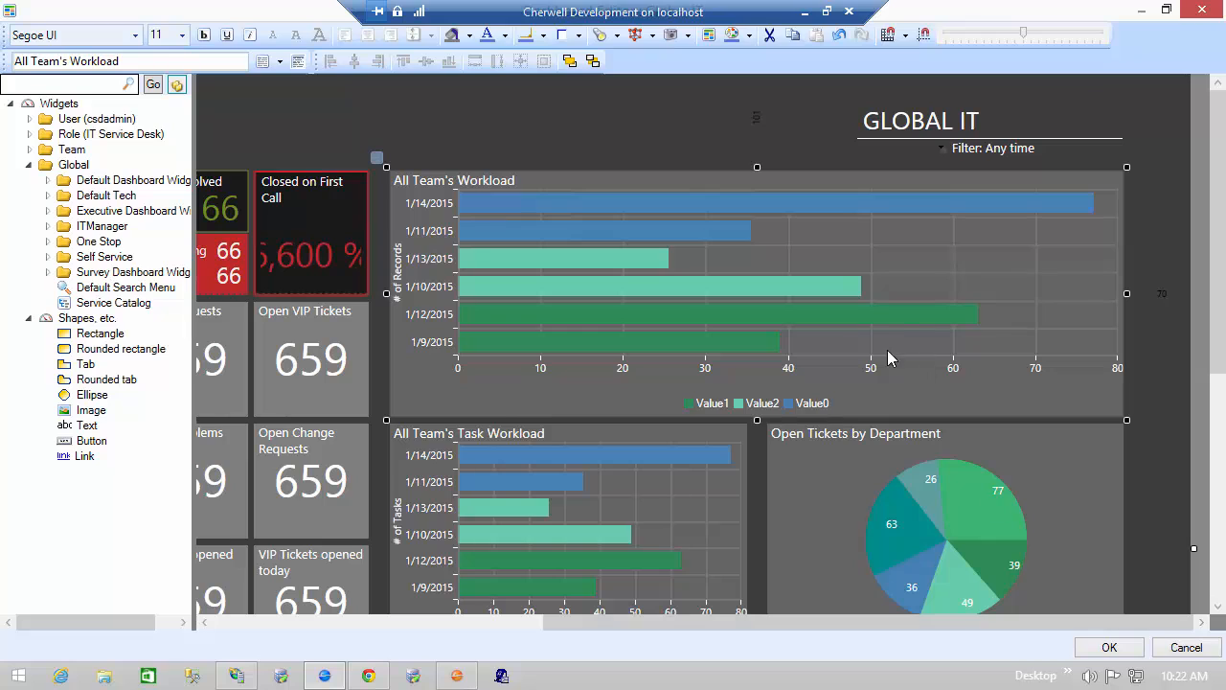
pyautogui.rightClick(897, 391)
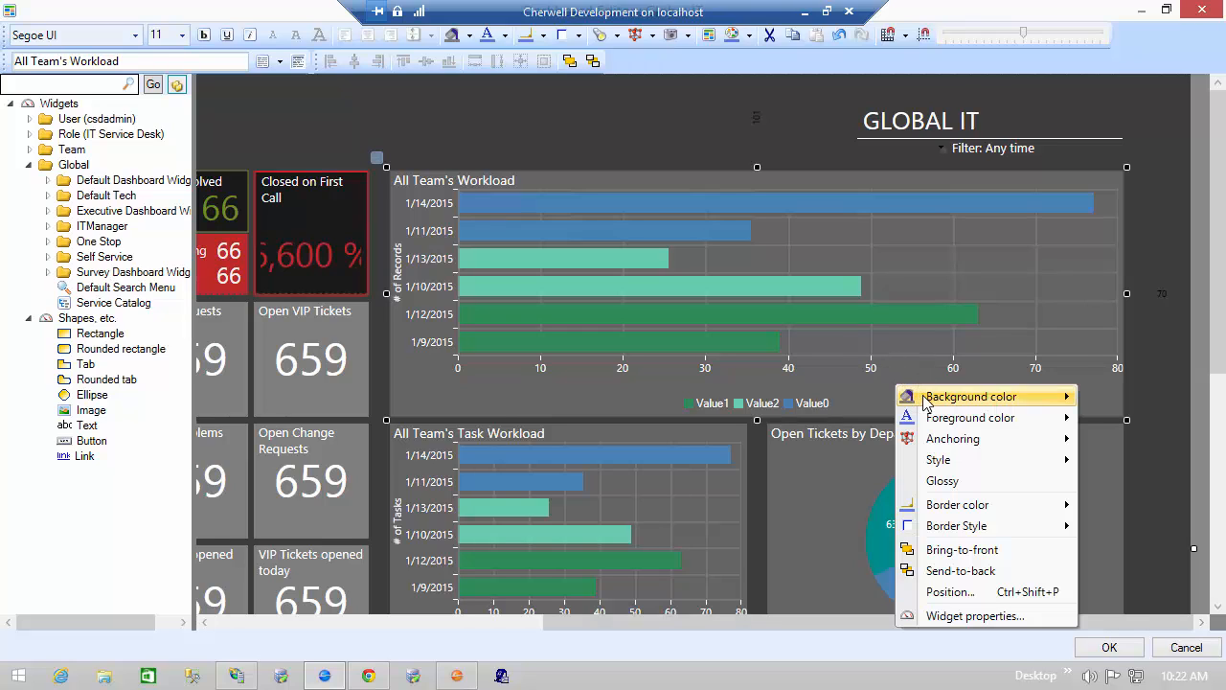
pyautogui.moveTo(930, 402)
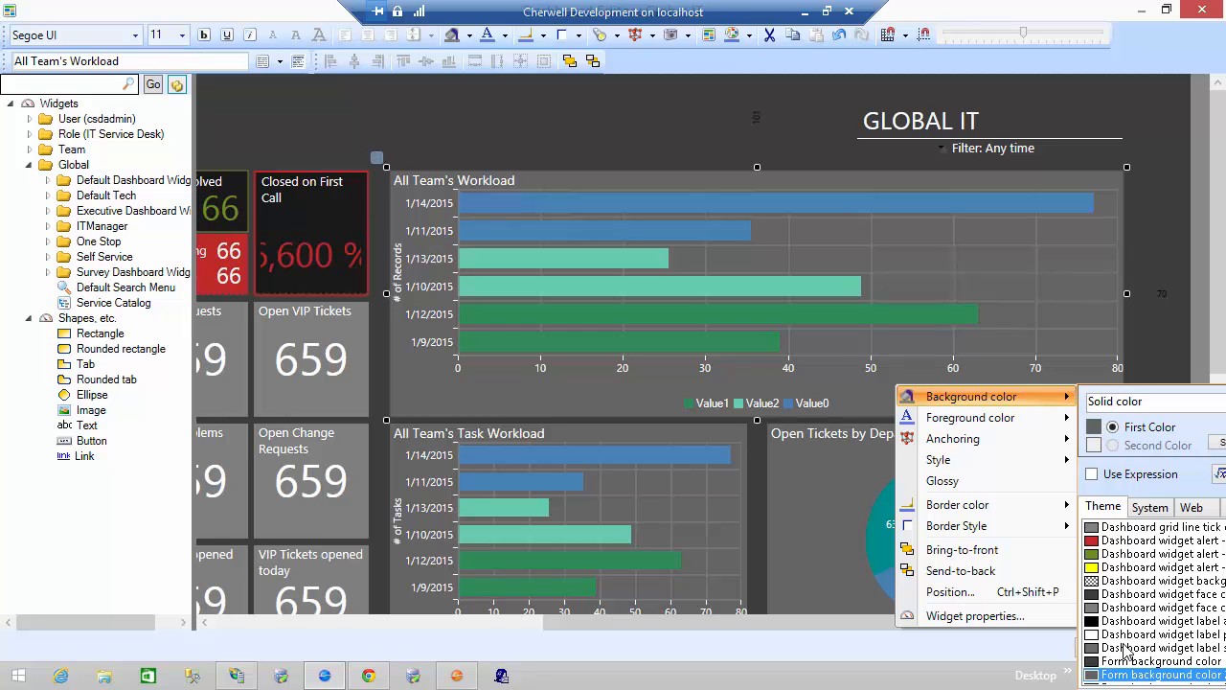
pyautogui.click(1191, 508)
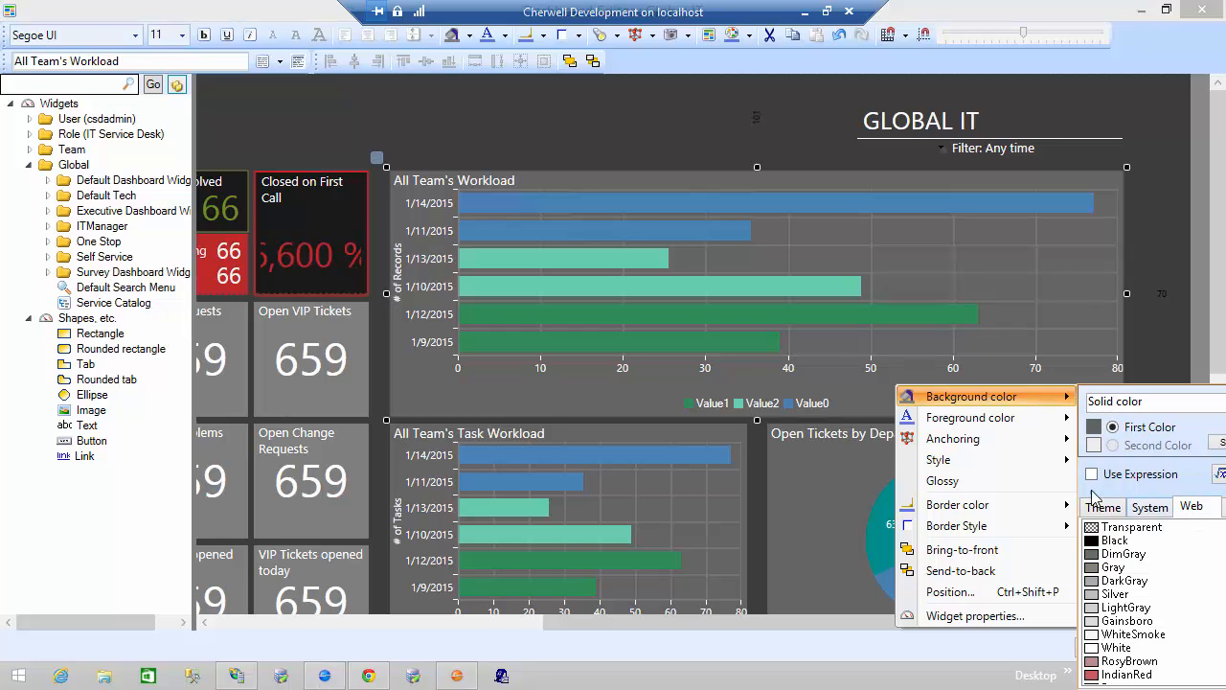
pyautogui.click(1099, 512)
pyautogui.click(975, 394)
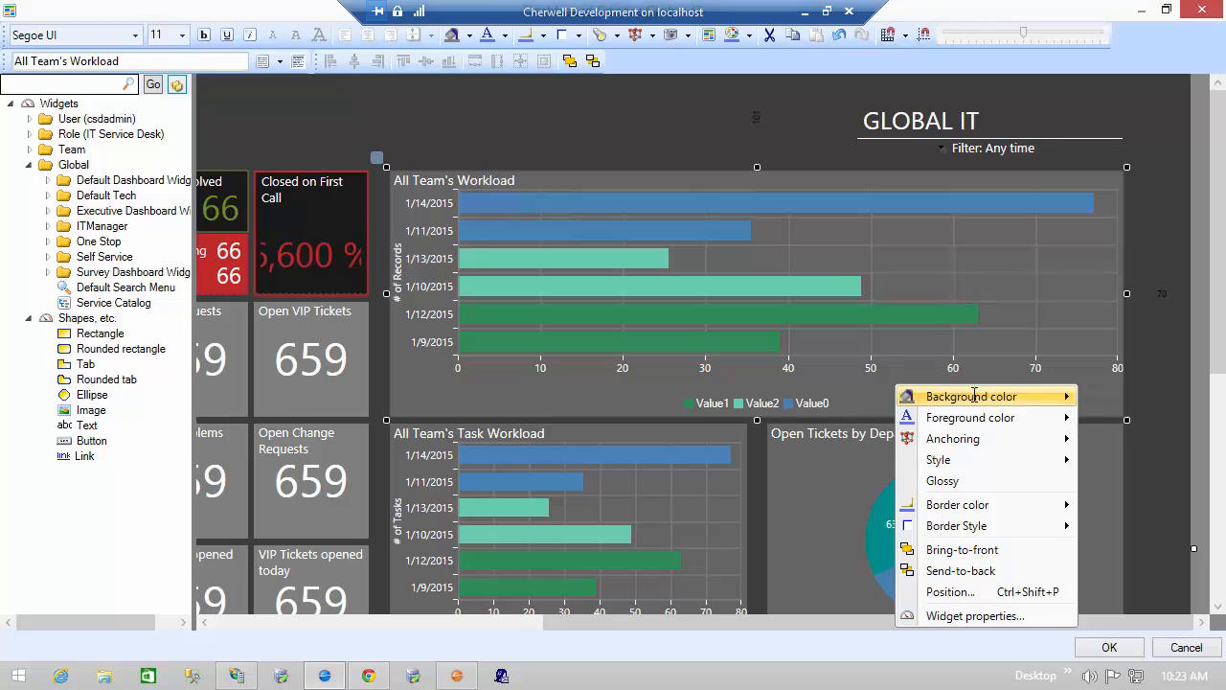
# Step: Check the workload chart's background expression option without enabling it, then deselect the chart and accept the dashboard editor to return to the live dashboard
pyautogui.rightClick(578, 382)
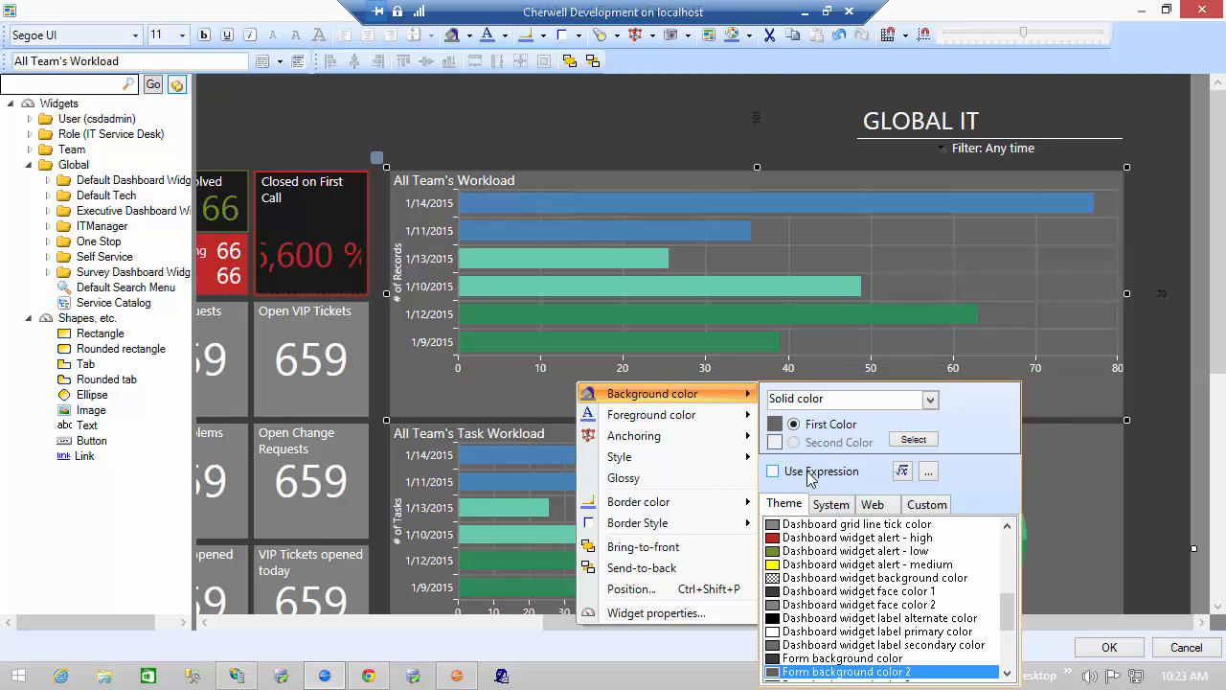
pyautogui.click(576, 553)
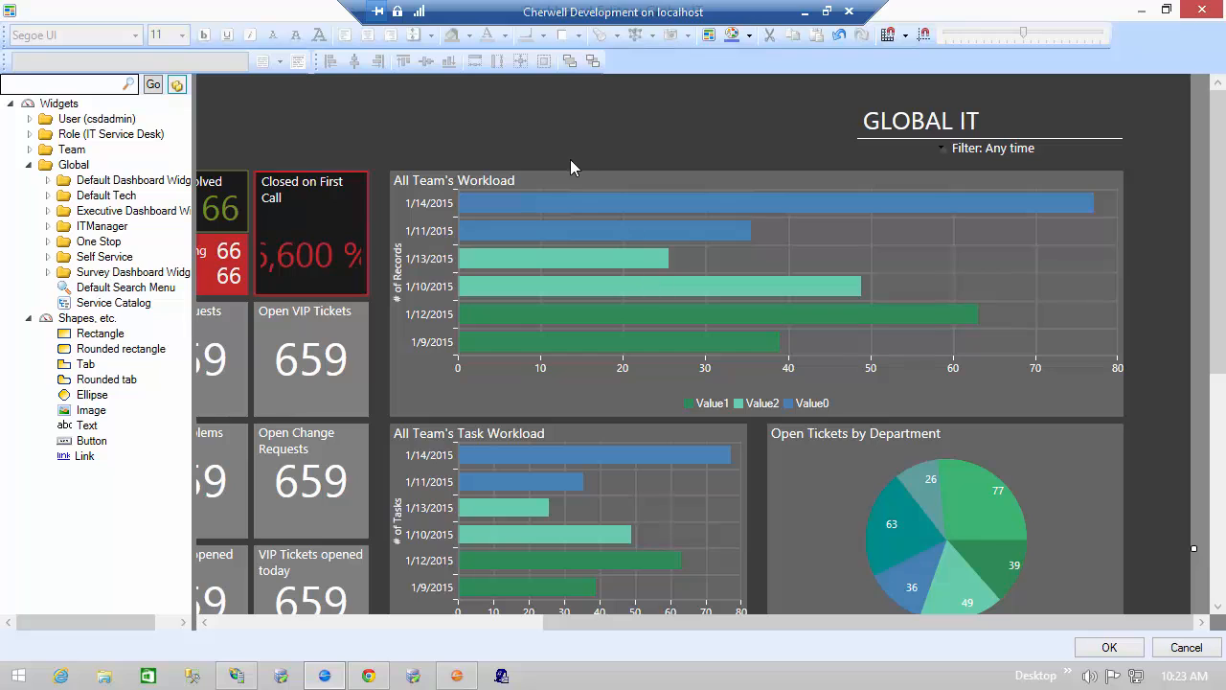
pyautogui.click(1110, 649)
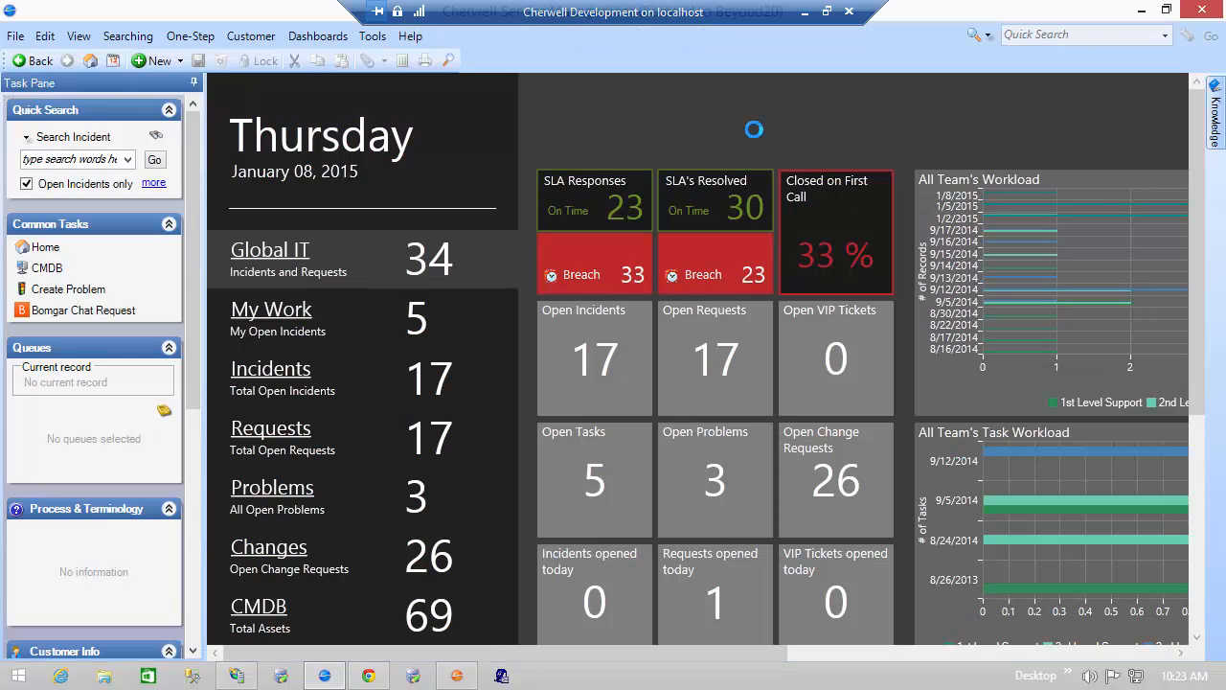